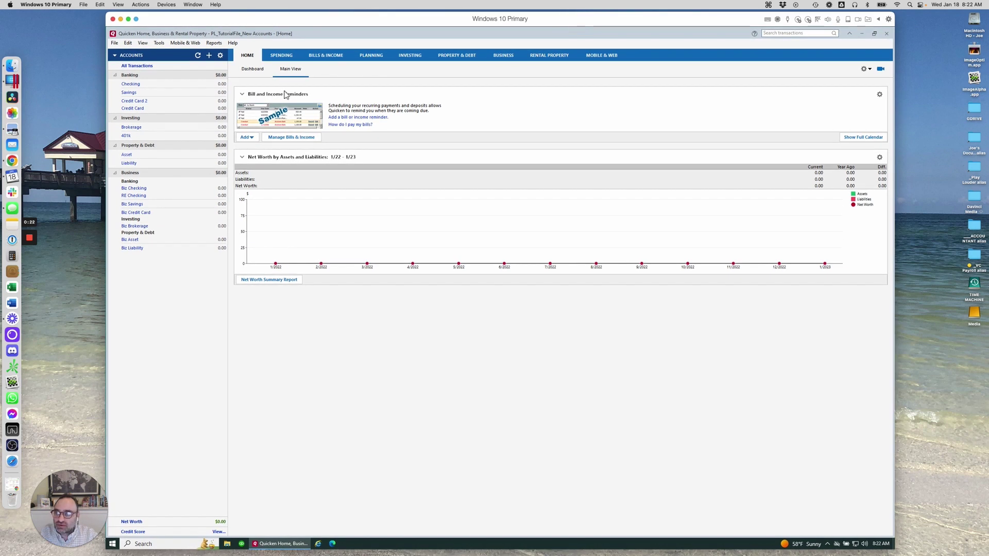
- Open the program preferences and look through the locations available for the startup page, leaving Home selected
left_click(128, 43)
left_click(148, 93)
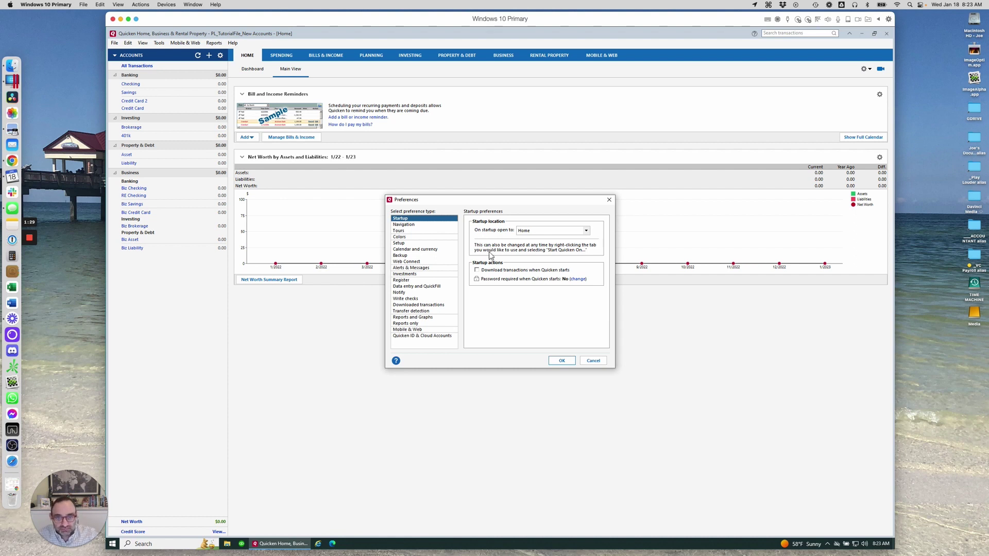
left_click(587, 231)
left_click(587, 232)
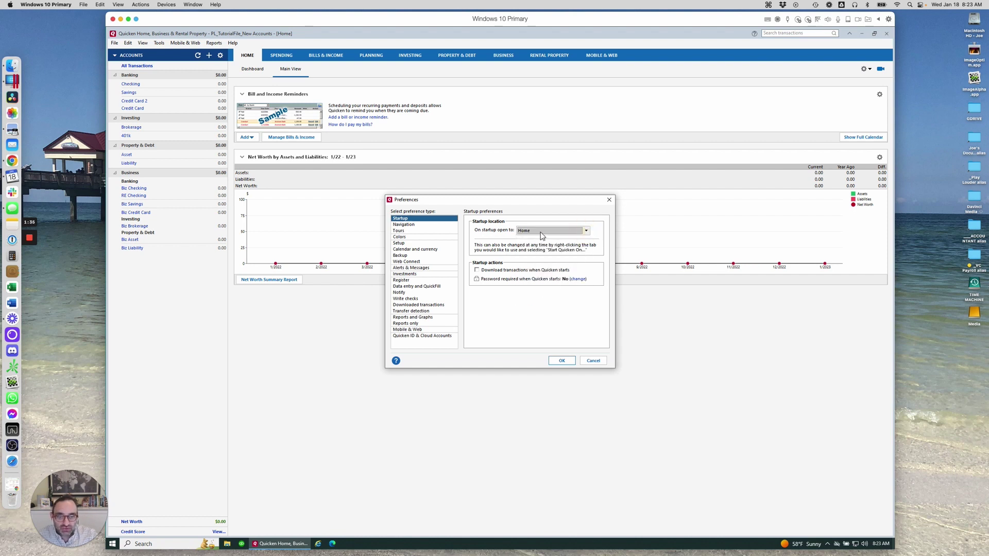
left_click(588, 233)
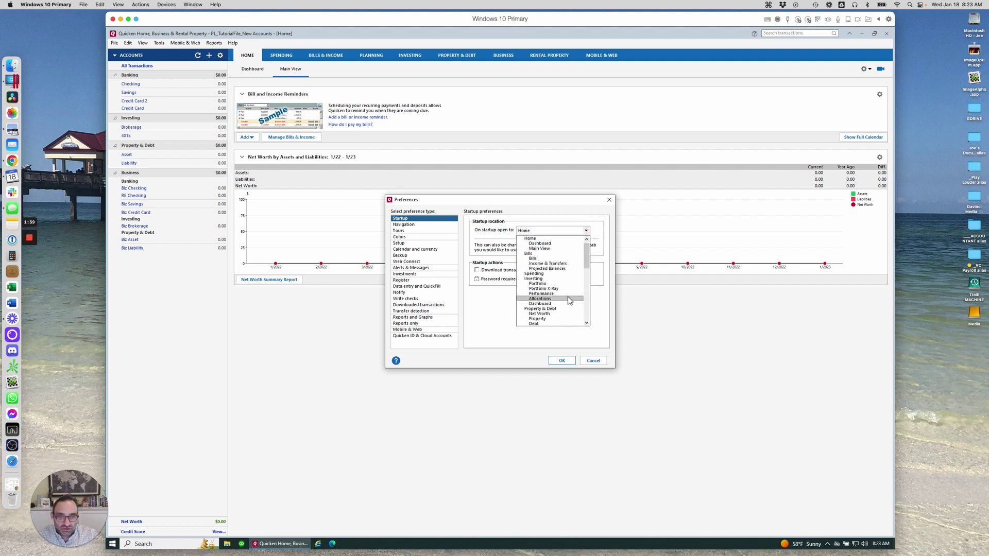
scroll(570, 299, "down", 5)
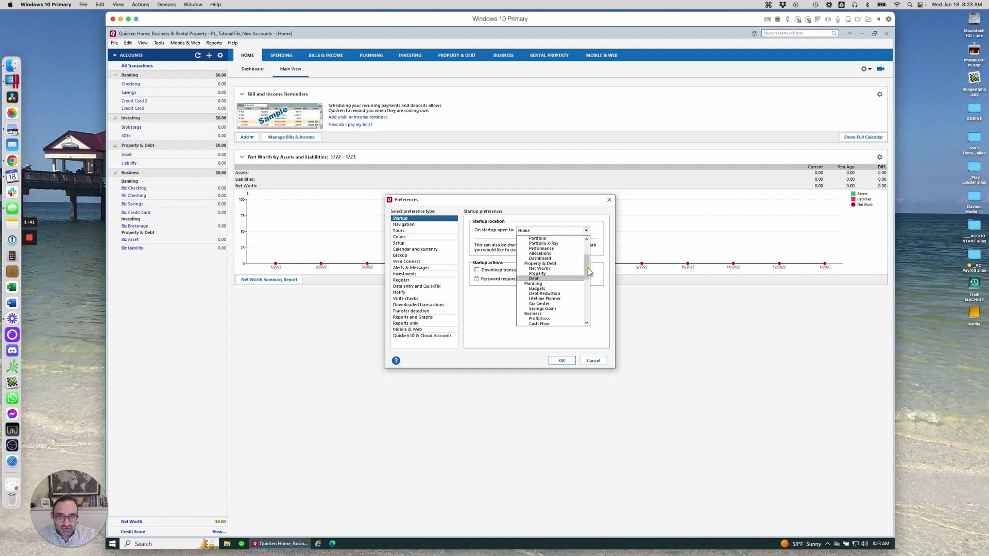
left_click_drag(589, 272, 589, 242)
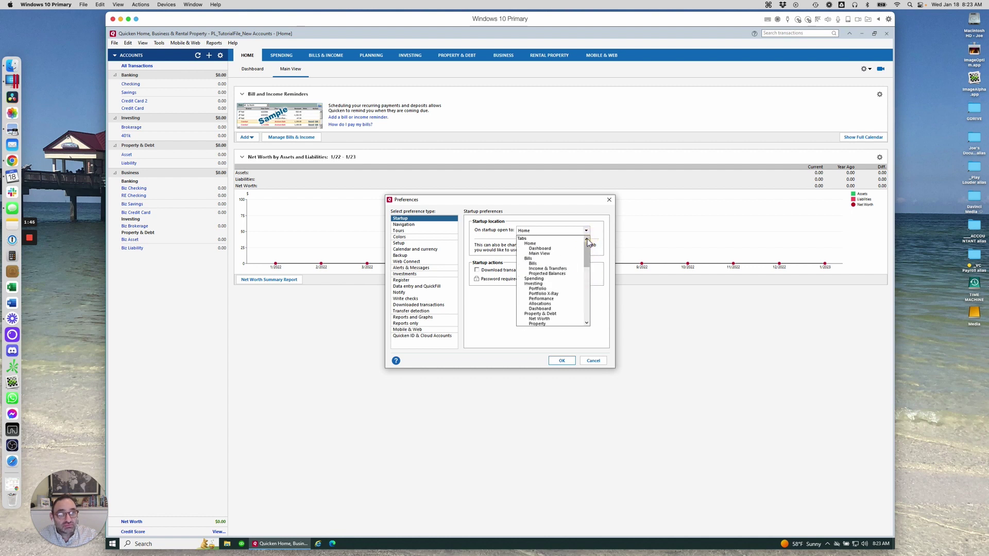
left_click(486, 237)
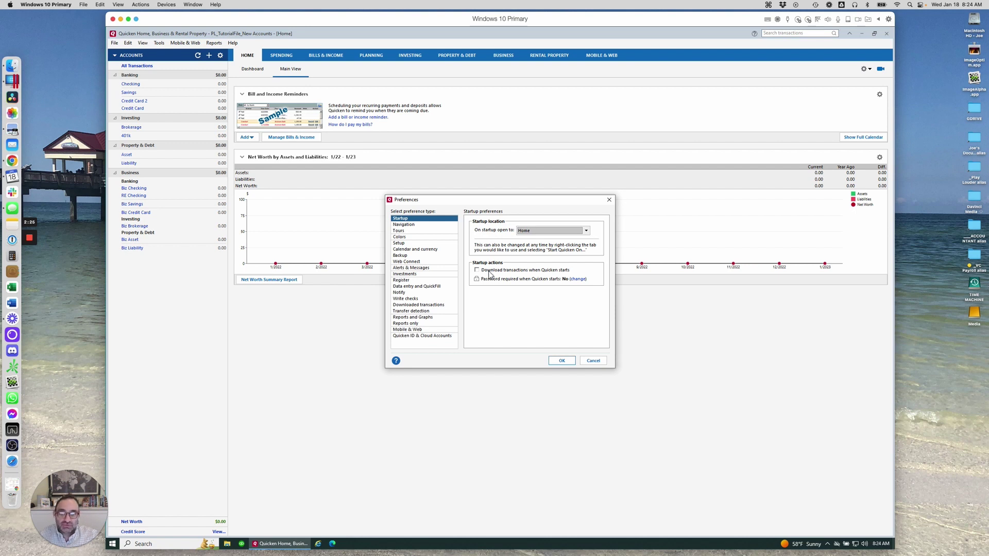
- Try out showing the Quicken toolbar in the Navigation preferences and hide it again
left_click(415, 226)
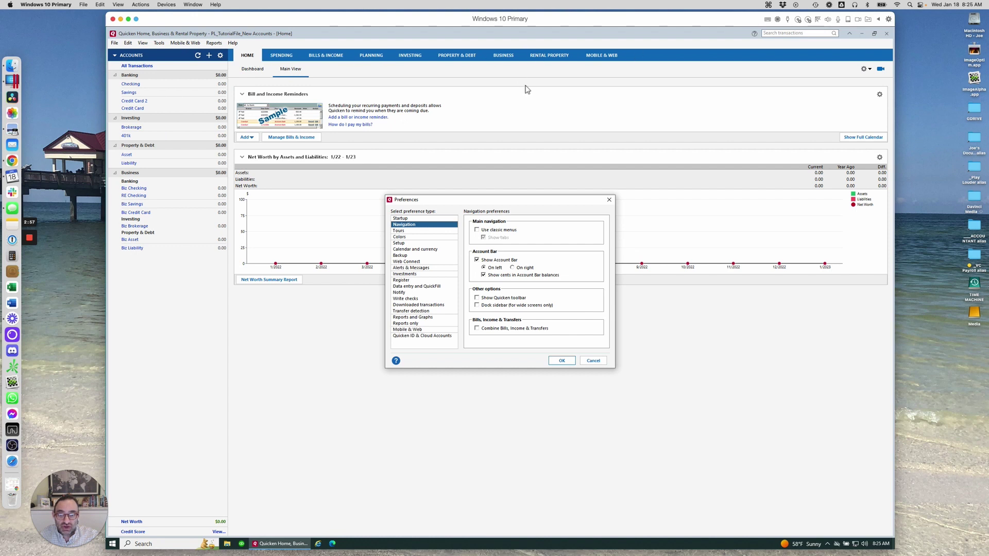
left_click(478, 299)
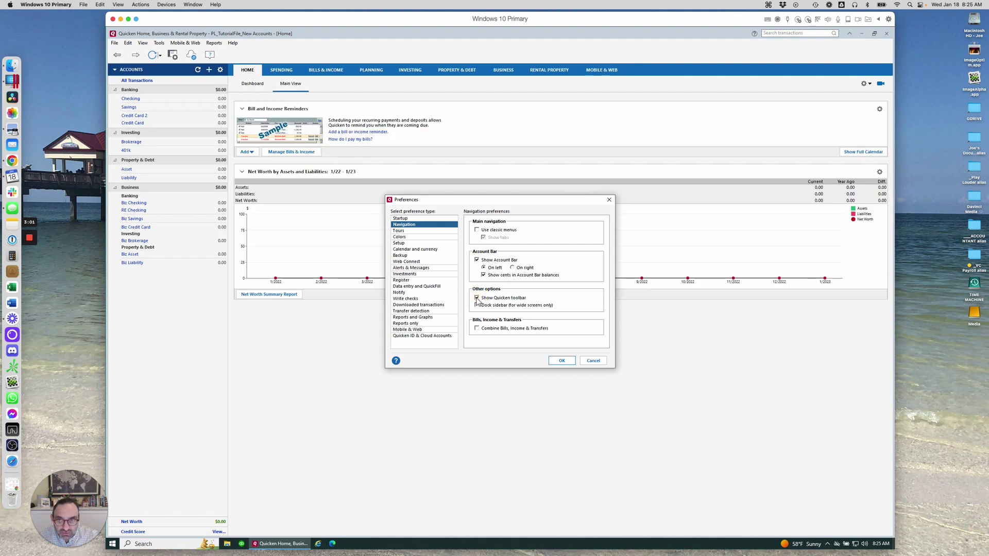
left_click(476, 298)
left_click(476, 298)
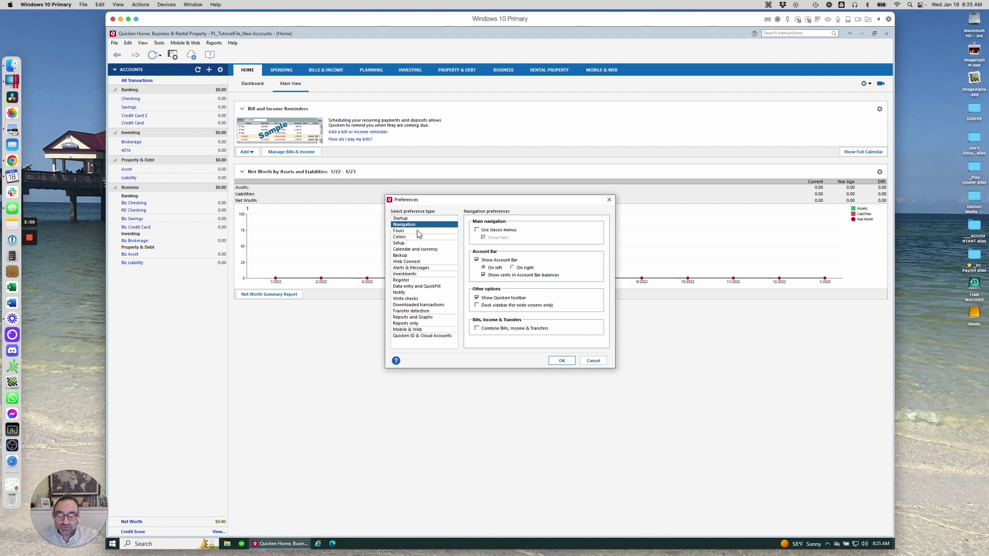
left_click(476, 298)
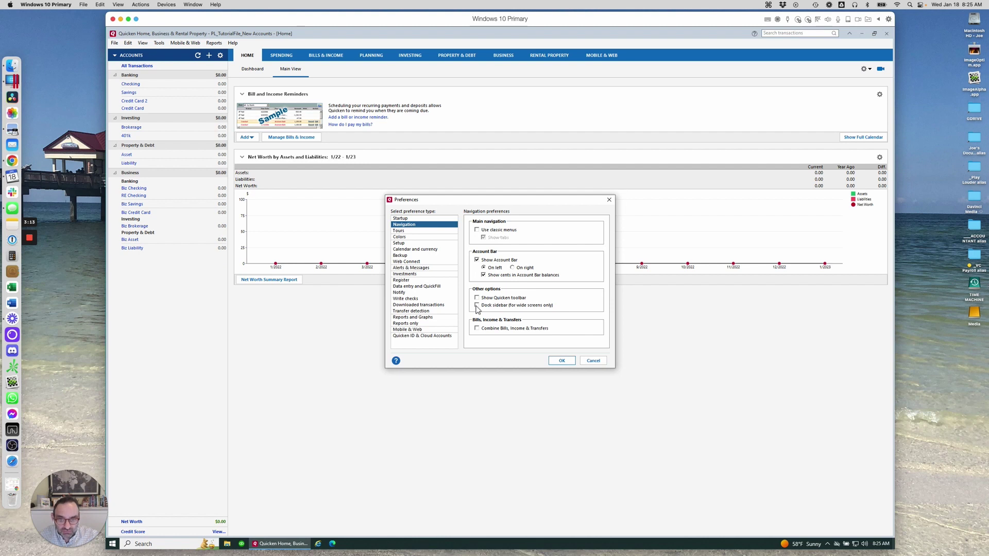
- Try out docking the sidebar for wide screens and turn the option off again
left_click(477, 306)
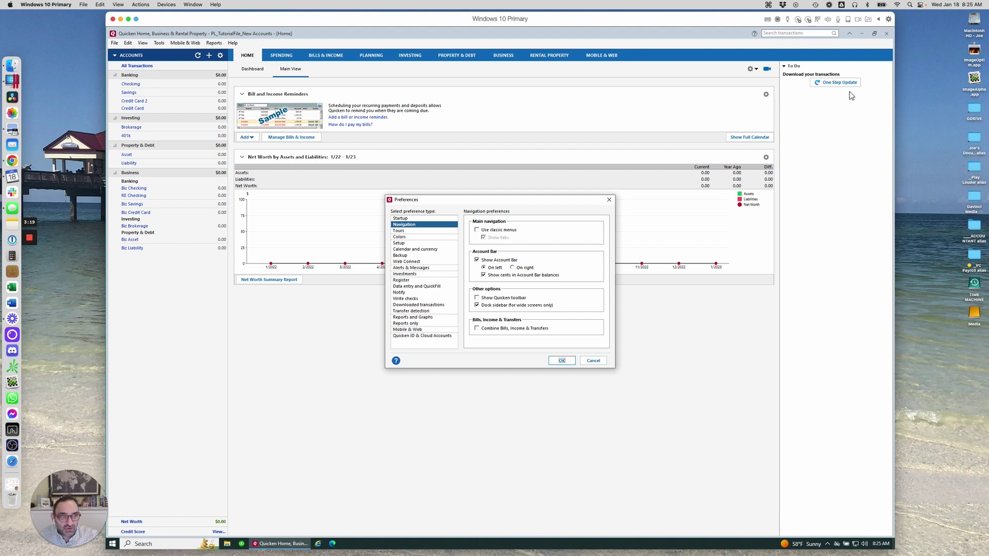
left_click(477, 305)
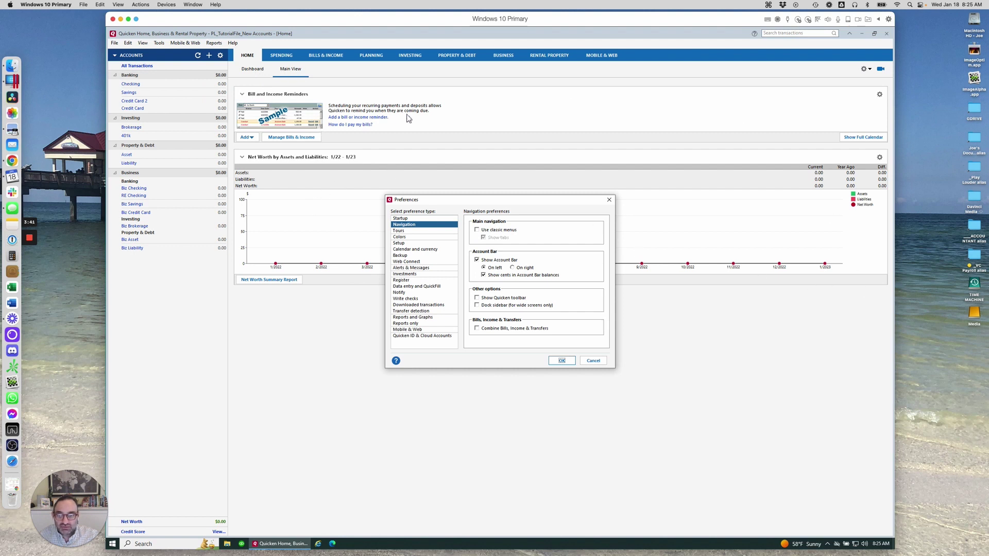
left_click(441, 111)
left_click(334, 210)
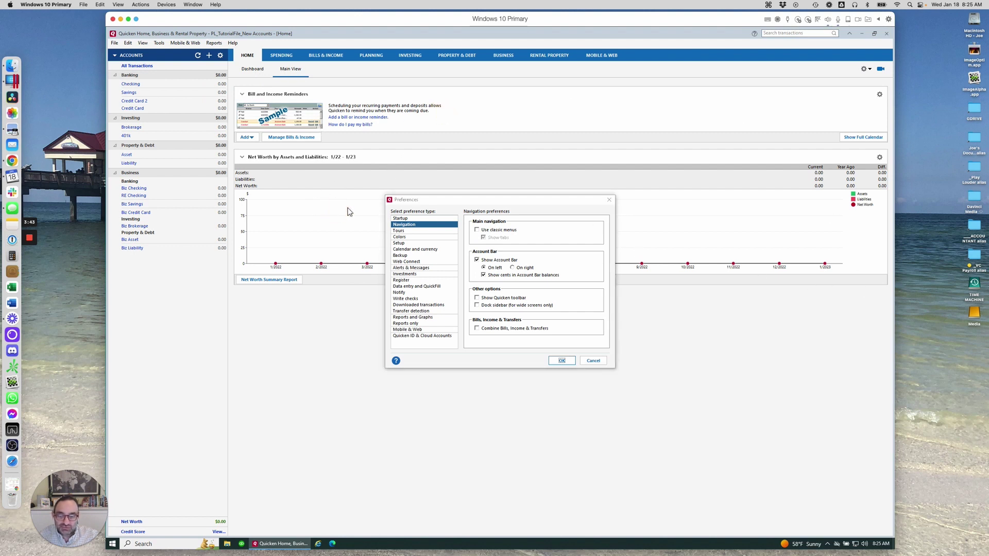
- View the Tours preferences and, in the Colors preferences, try a White background with the Custom graph and chart theme
left_click(415, 232)
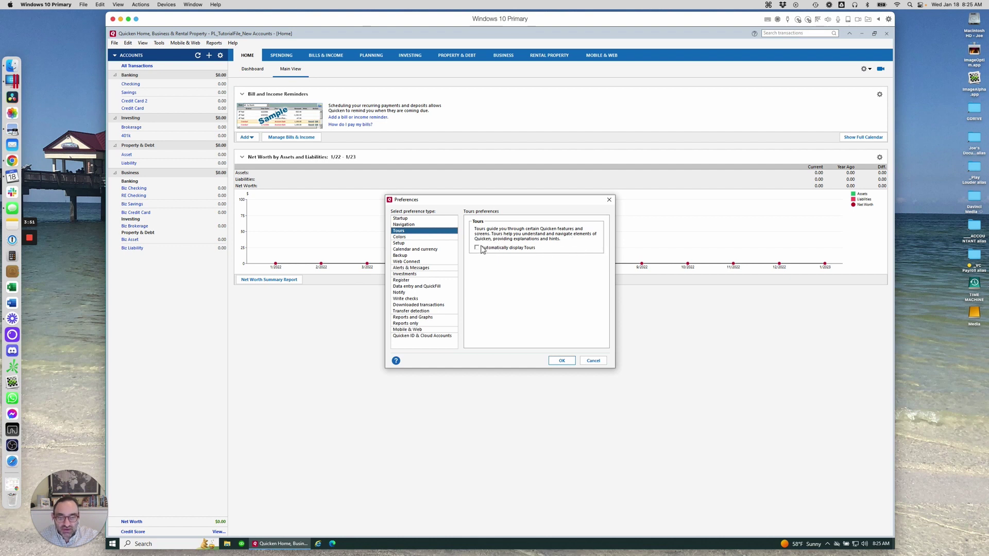
left_click(413, 238)
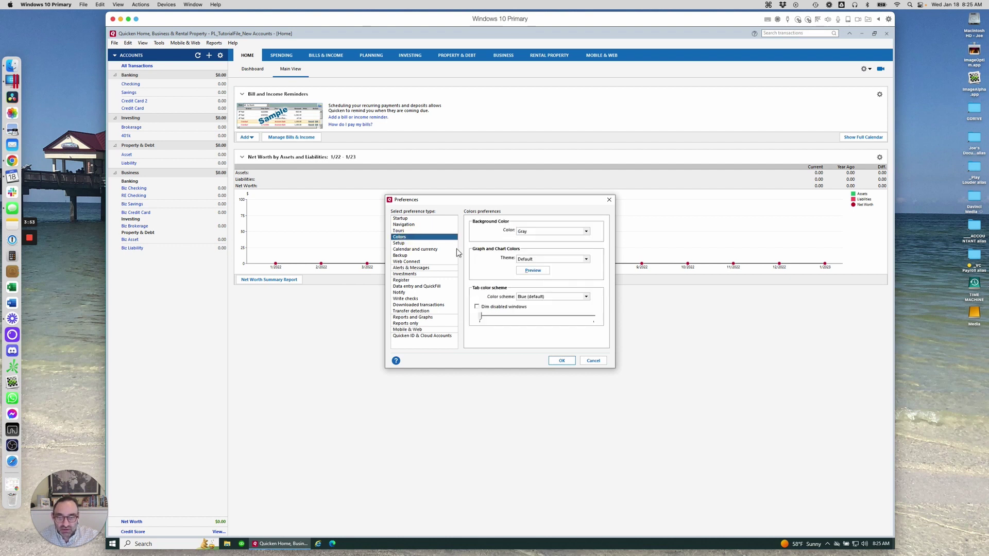
left_click(587, 232)
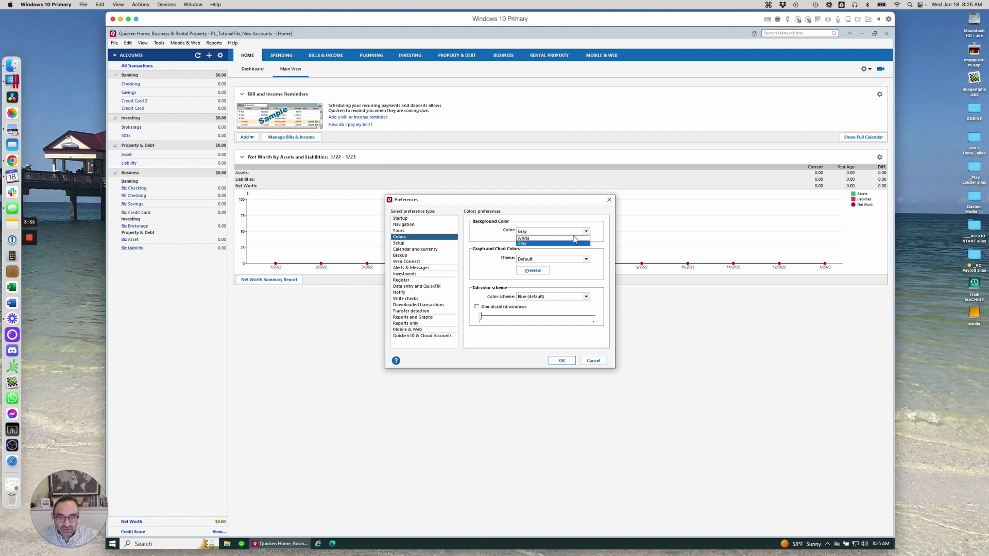
left_click(568, 239)
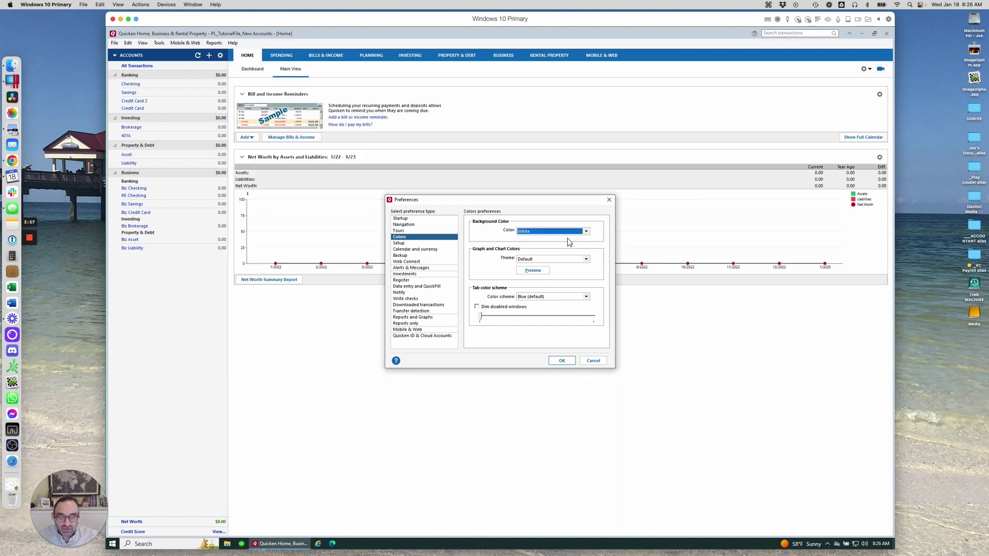
left_click(559, 261)
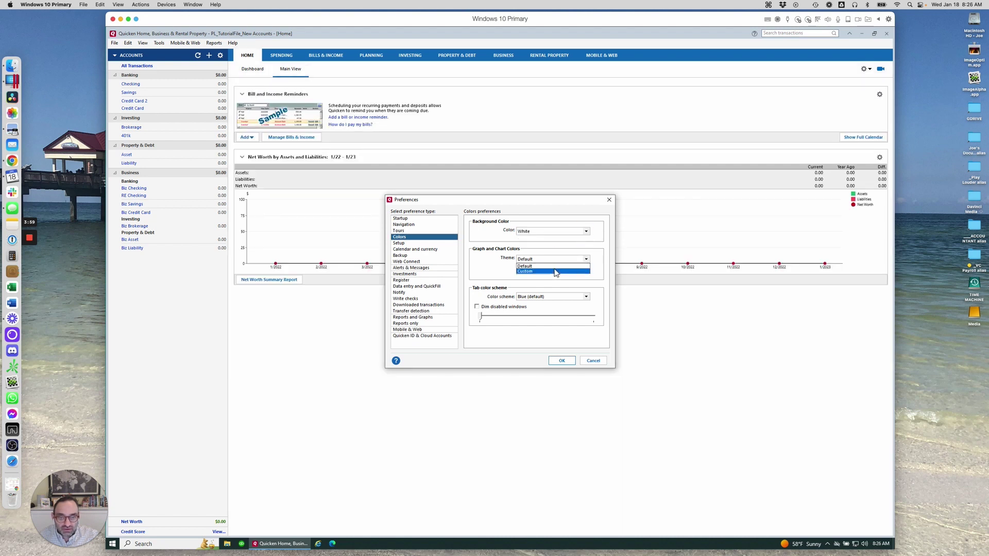
left_click(554, 271)
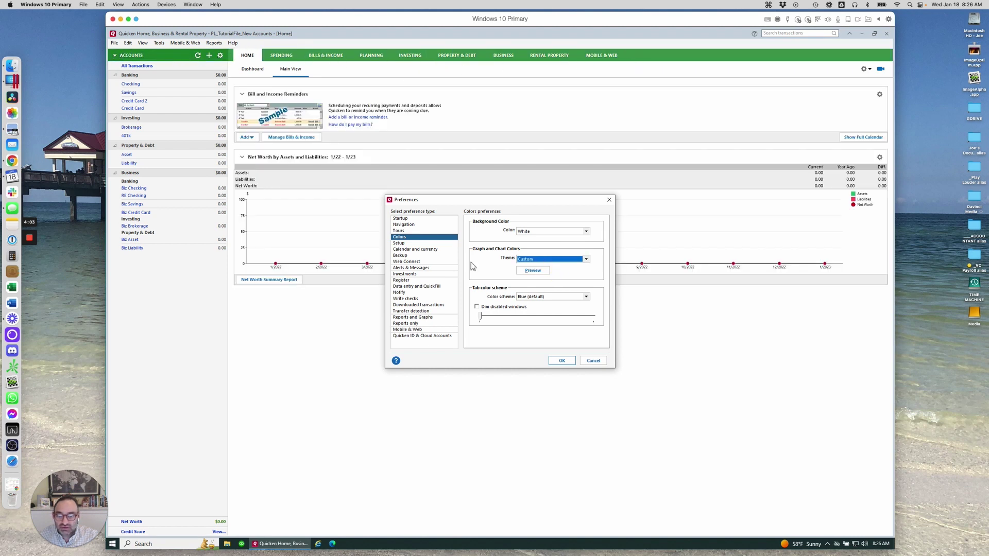
- Restore the Default graph and chart theme and the Gray background color
left_click(546, 259)
left_click(547, 265)
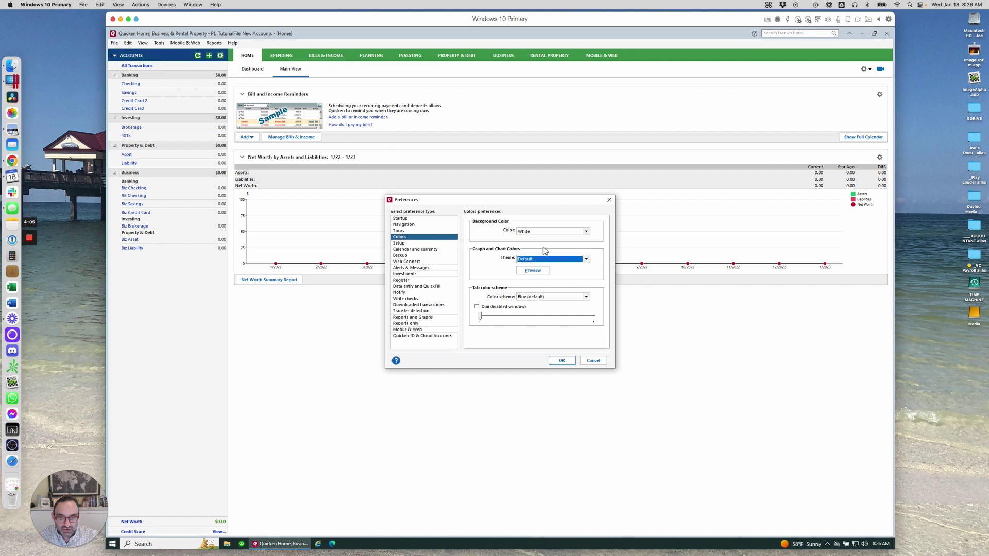
left_click(543, 237)
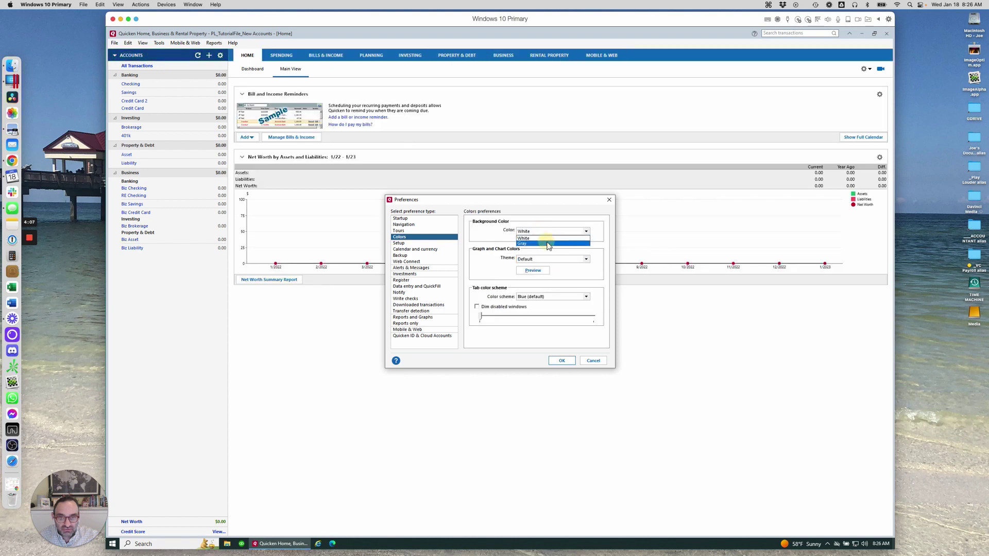
left_click(548, 246)
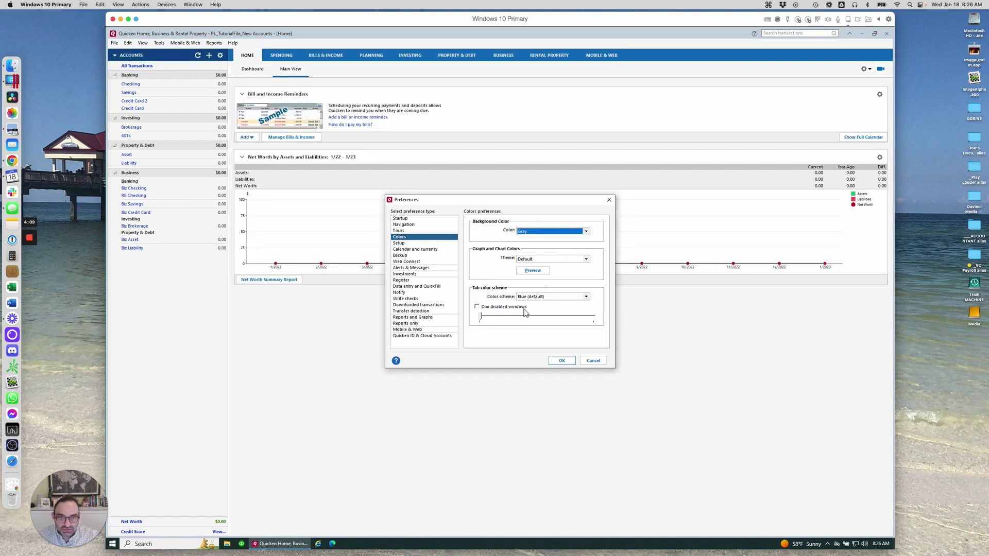
- Try the Tan tab color scheme and restore Blue (default)
left_click(555, 298)
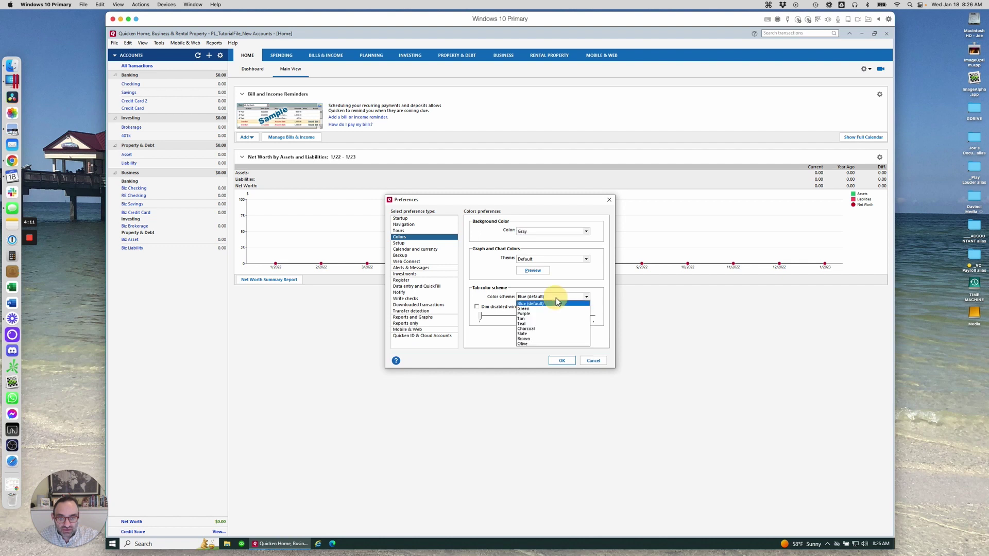
left_click(539, 315)
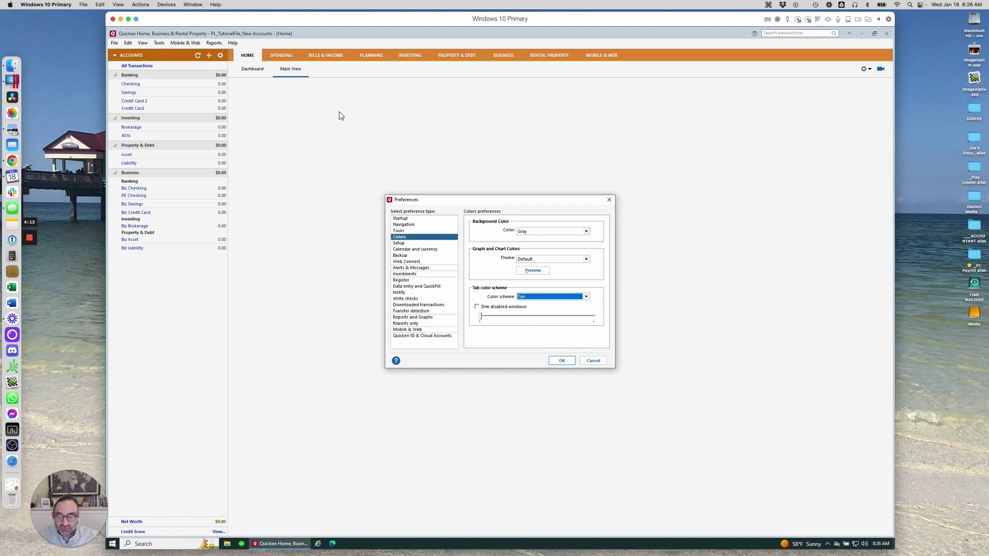
left_click(521, 297)
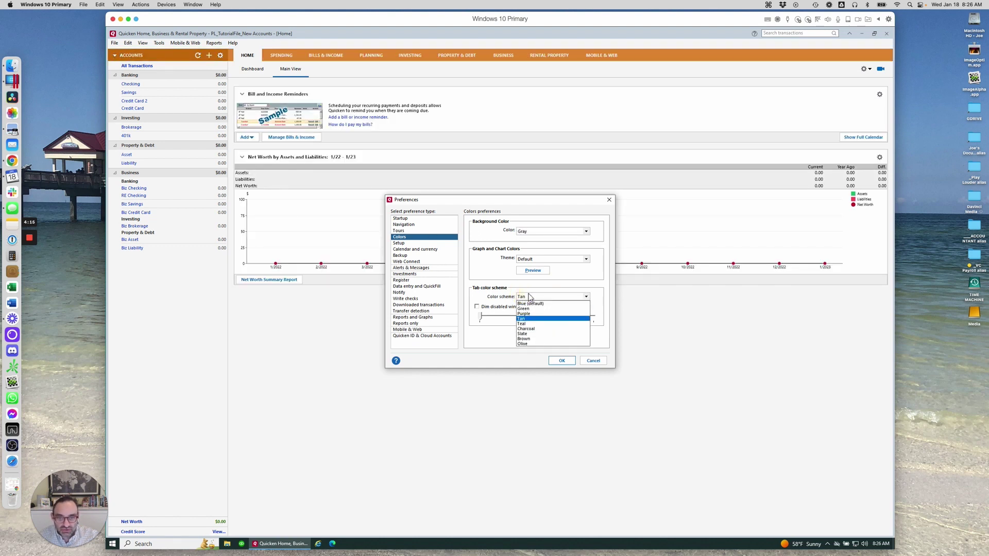
left_click(531, 305)
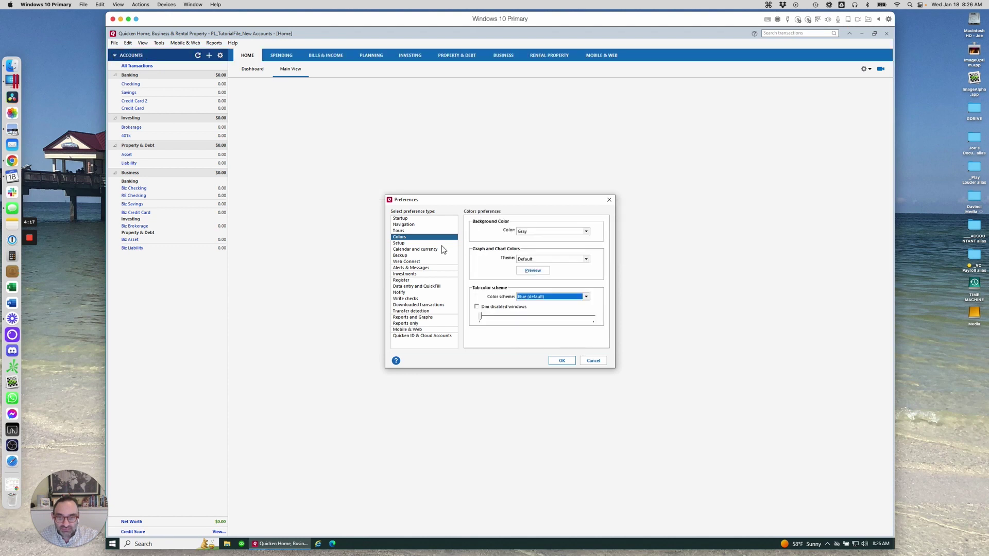
- Turn off animation in the Setup preferences and view the calendar and currency preferences
left_click(443, 244)
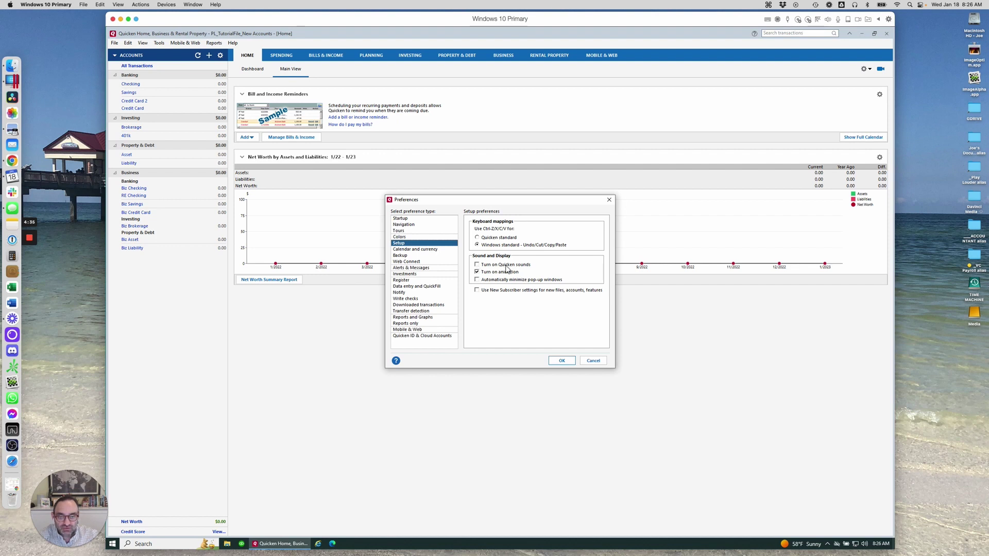
left_click(477, 272)
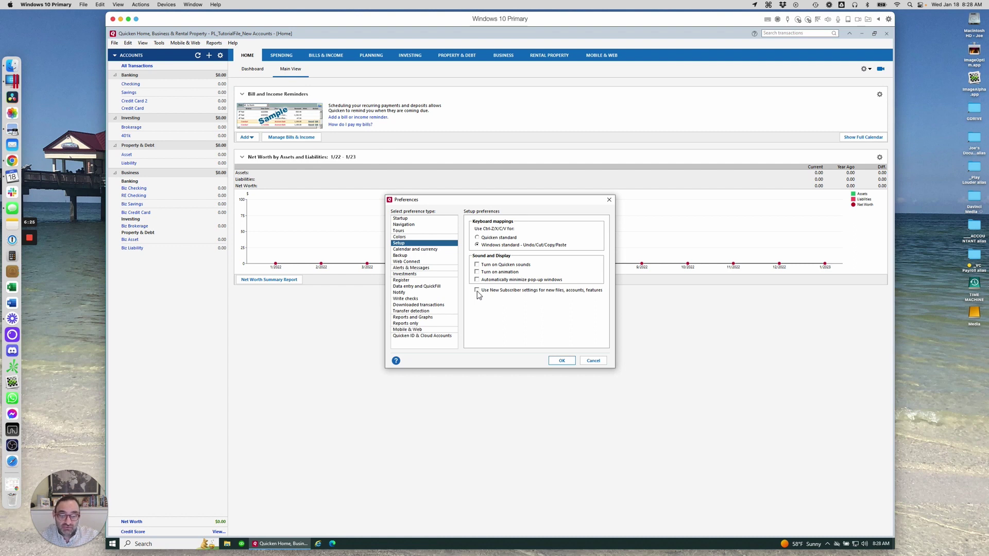
left_click(406, 250)
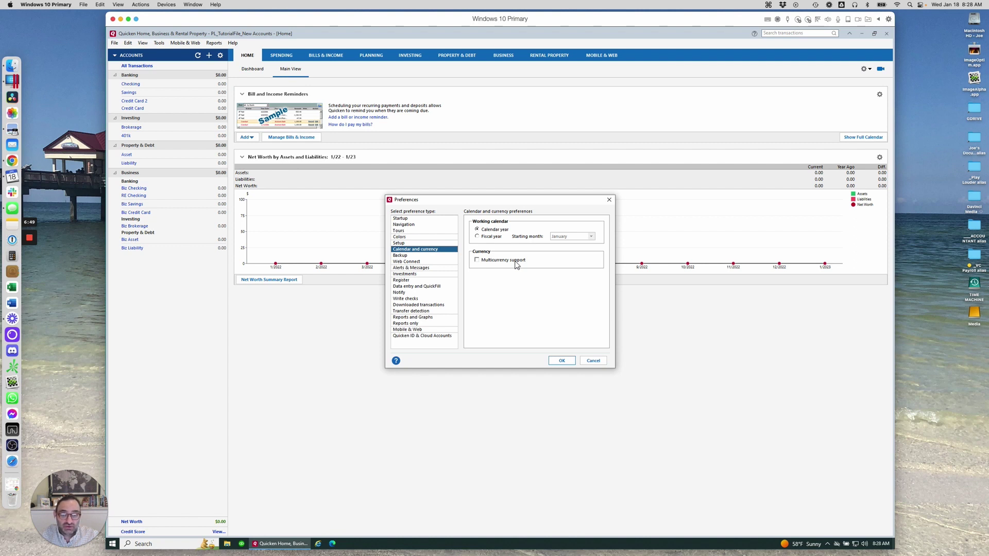
- Review the automatic backup interval and maximum copies in the Backup preferences, and turn off the manual backup reminder
left_click(418, 256)
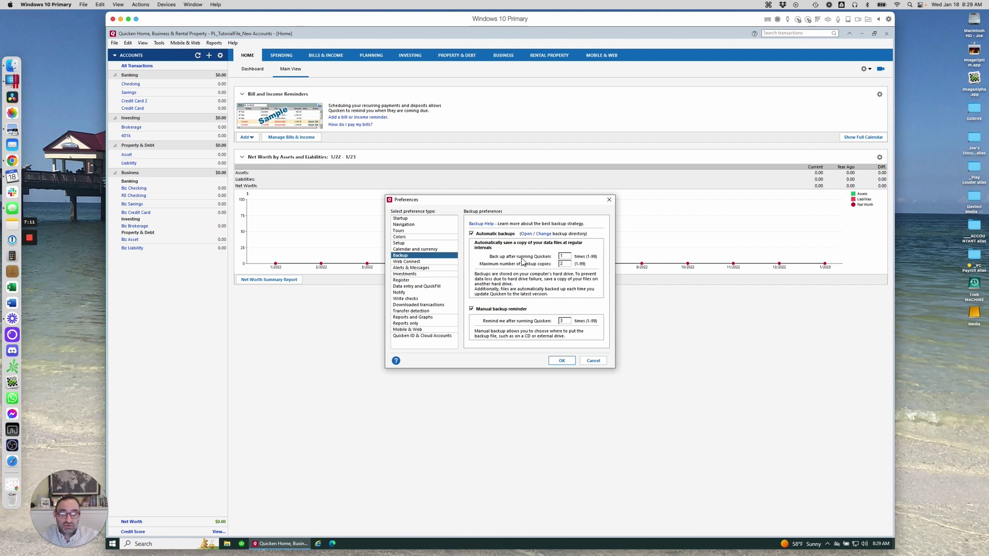
double_click(562, 264)
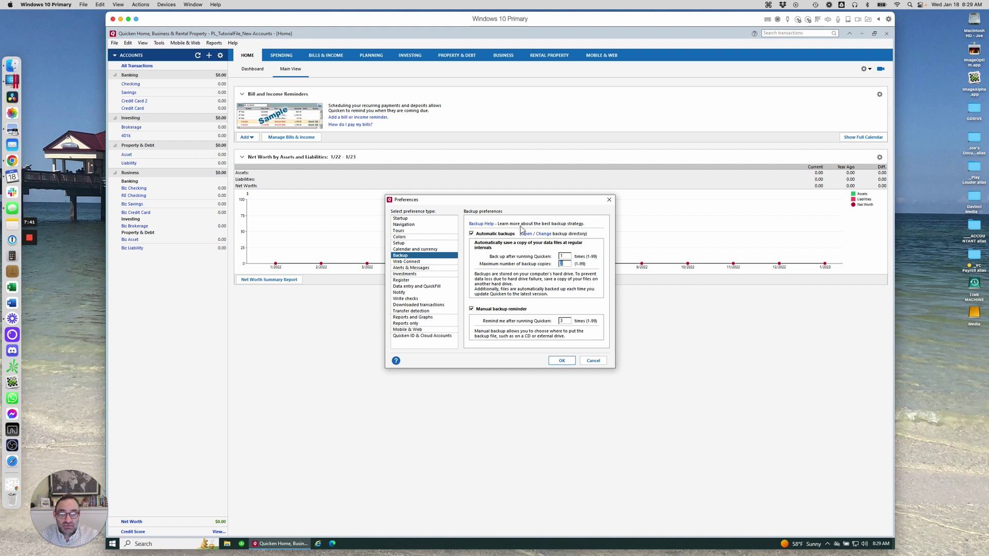
double_click(566, 257)
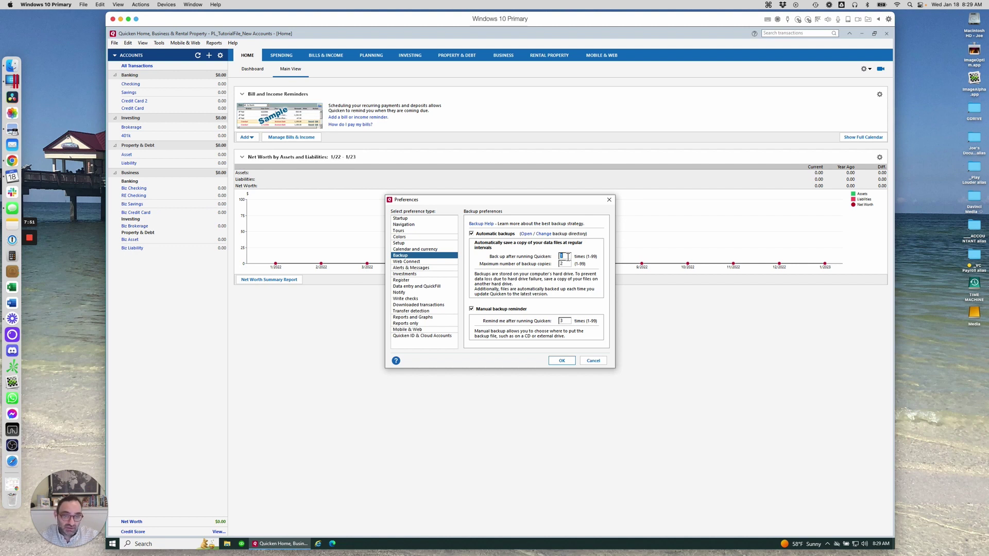
double_click(569, 265)
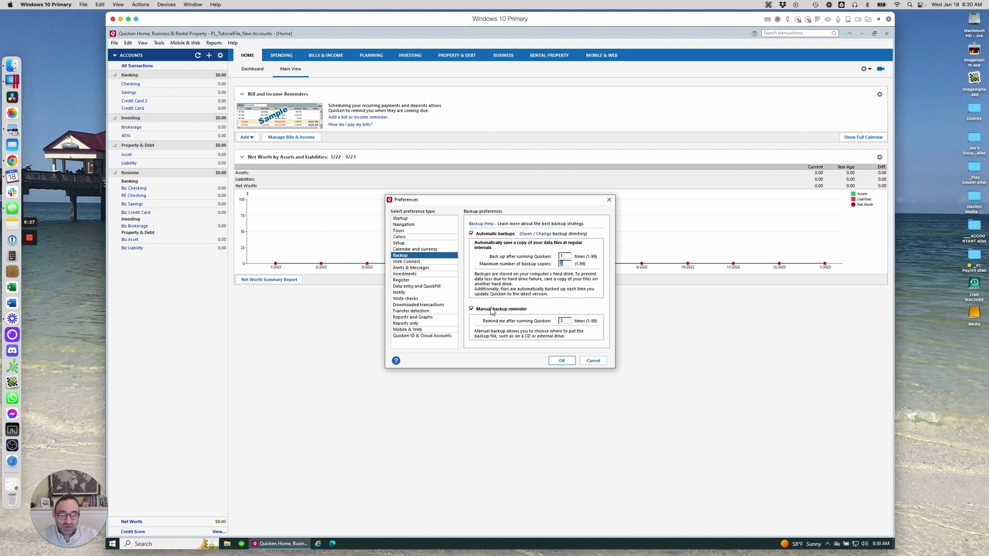
left_click(472, 309)
- Point out the GDRIVE folder on the desktop and view the Web Connect preferences
left_click(975, 112)
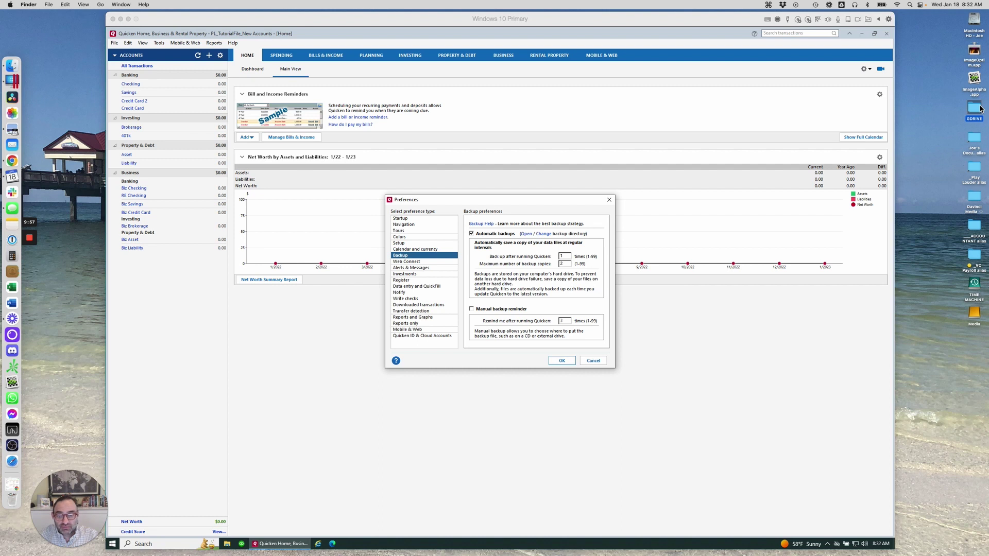
left_click(415, 262)
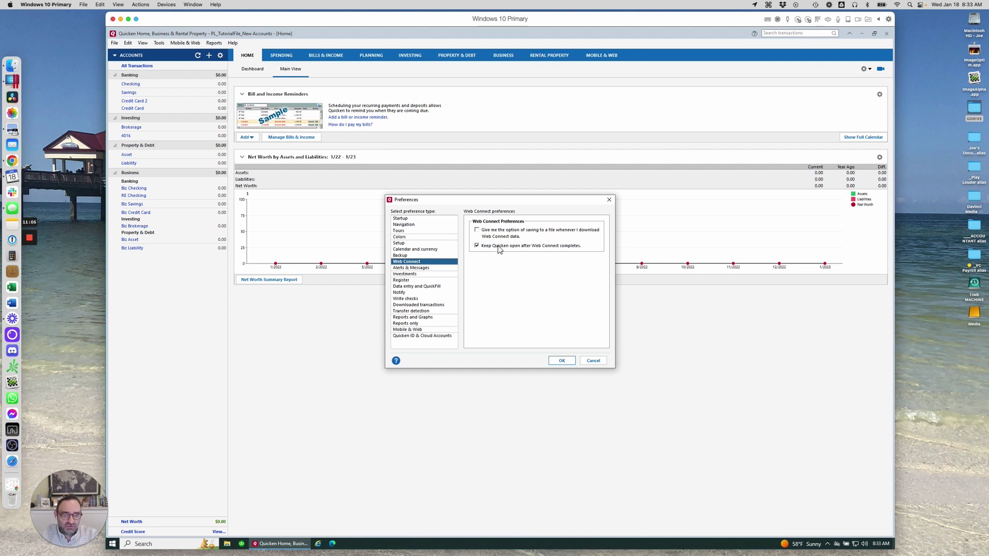
- Turn off the Research, Promotion, Partners and Informational messages from Quicken in the Alerts & Messages preferences
left_click(428, 268)
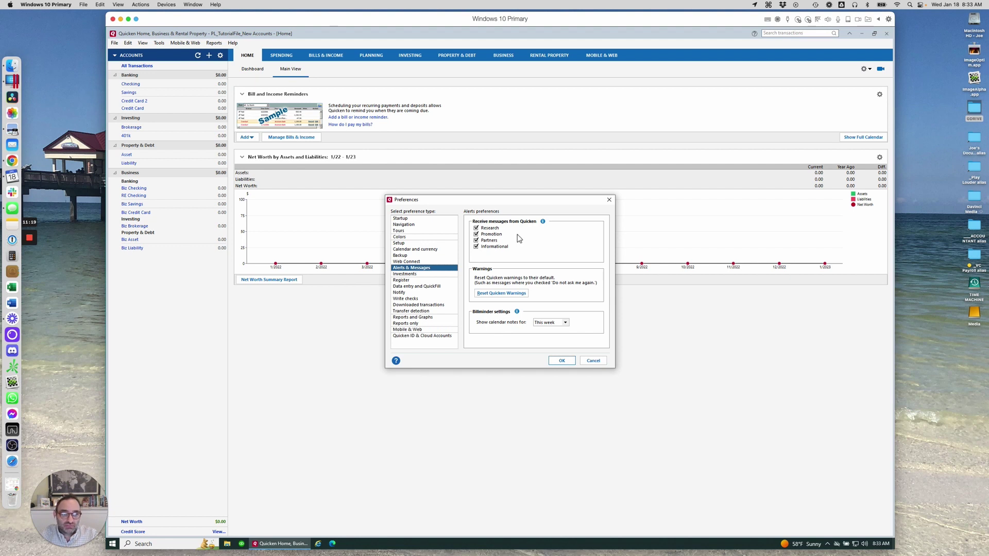
left_click(476, 228)
left_click(476, 234)
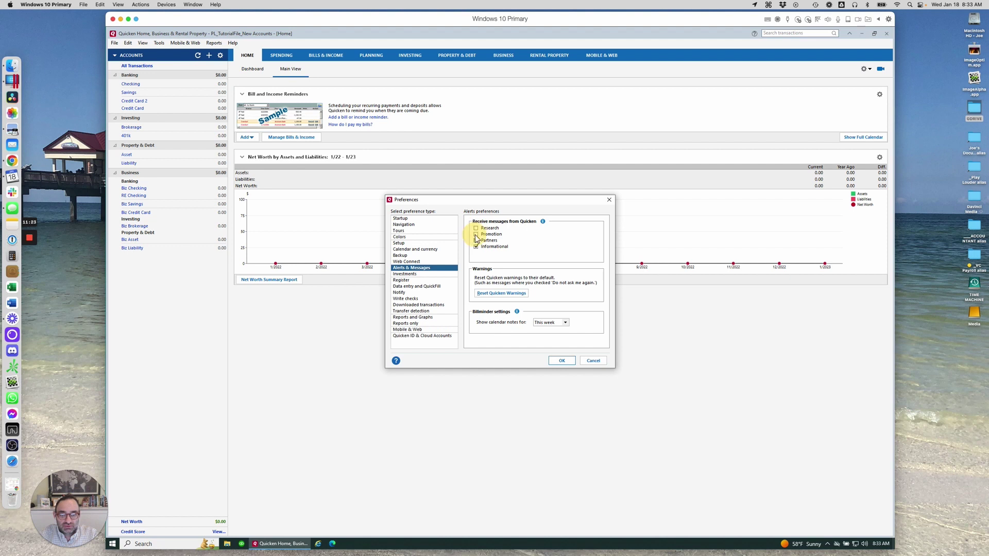
left_click(476, 240)
left_click(476, 247)
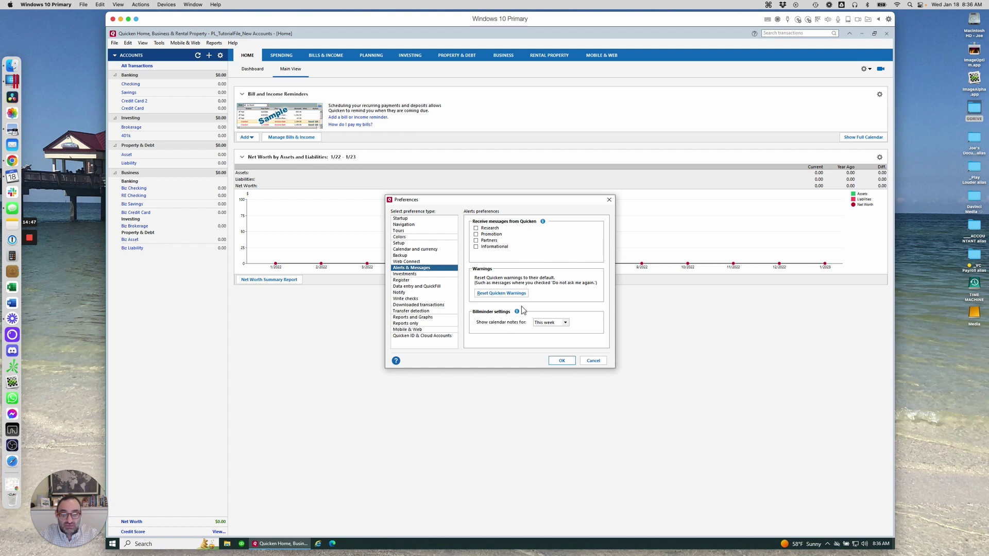
- Set the investment register's list display to Two line and keep the sort choice at Oldest first
left_click(425, 275)
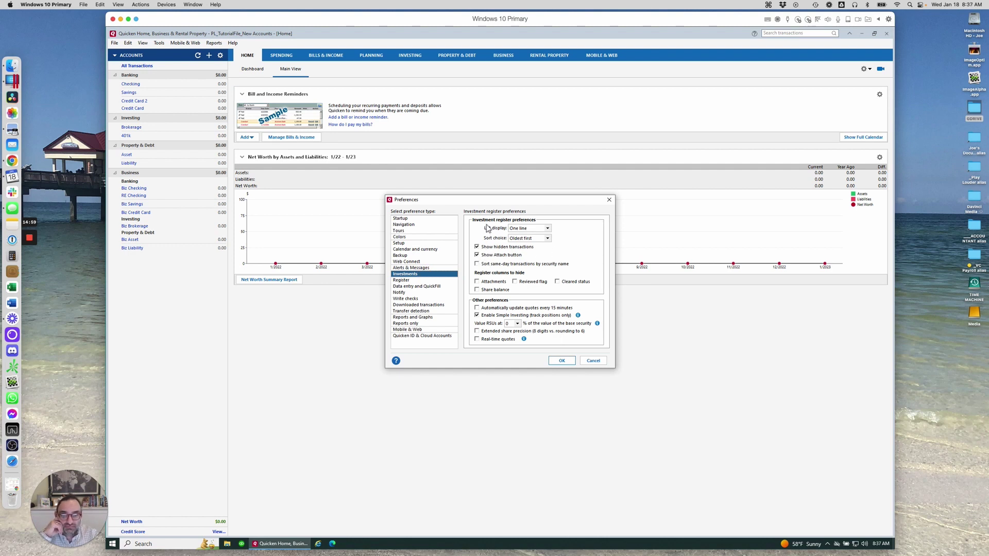
left_click(548, 228)
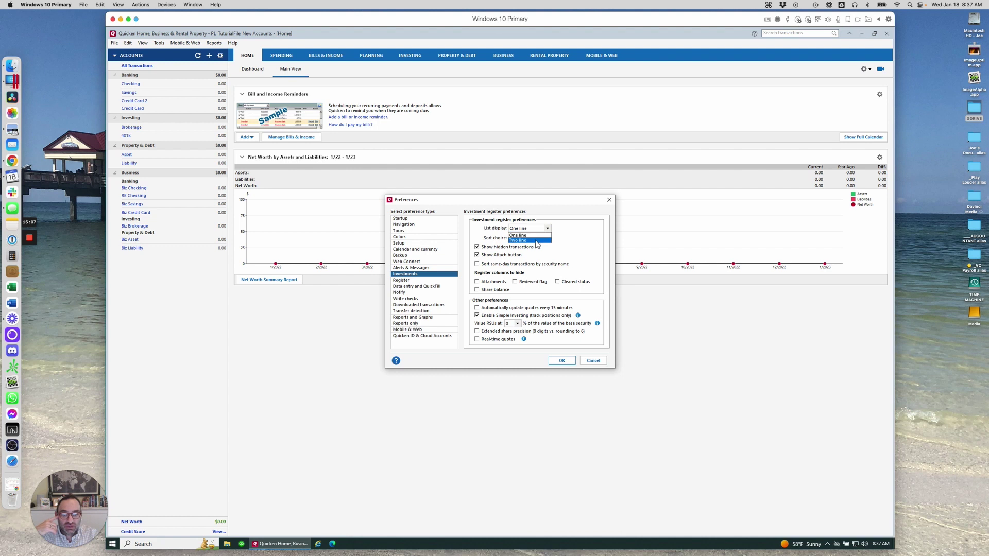
left_click(536, 242)
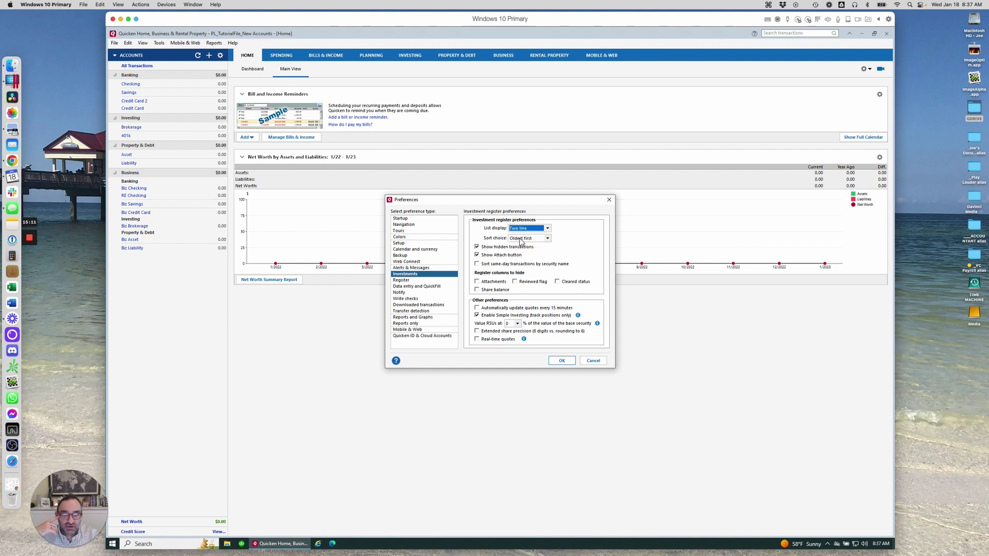
left_click(547, 239)
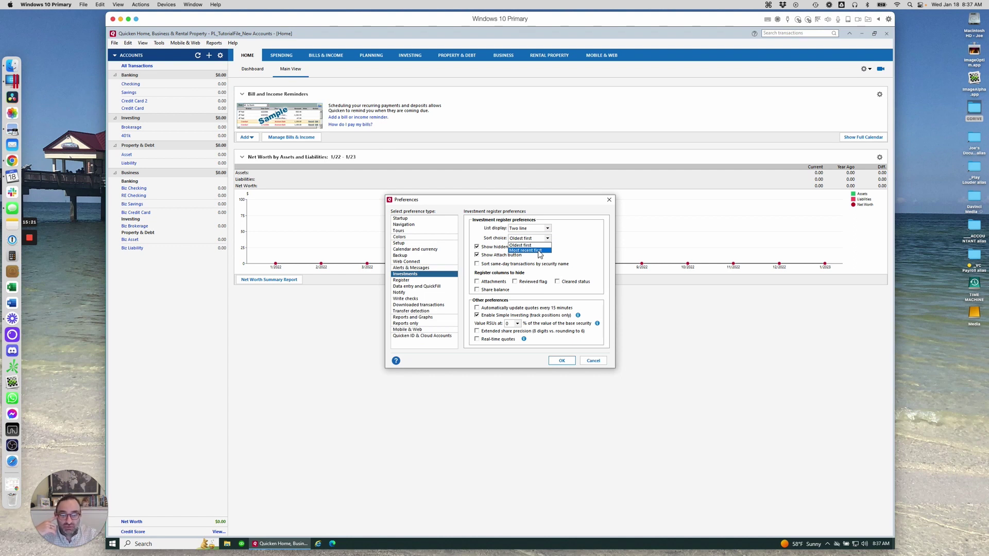
left_click(555, 247)
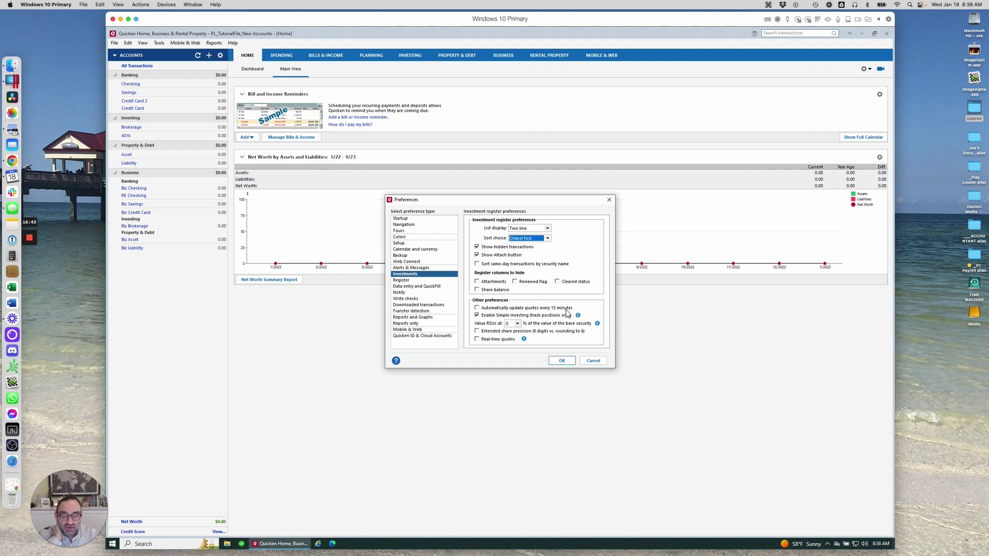
- Review the simple investing and real-time quotes options, then view the Register and the Data entry and QuickFill preferences
left_click(477, 315)
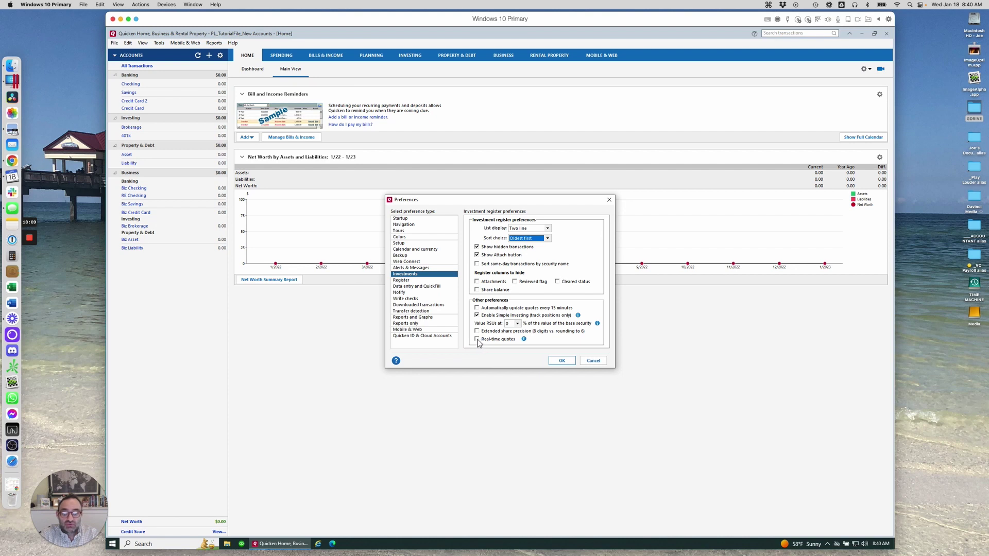
mouse_move(524, 341)
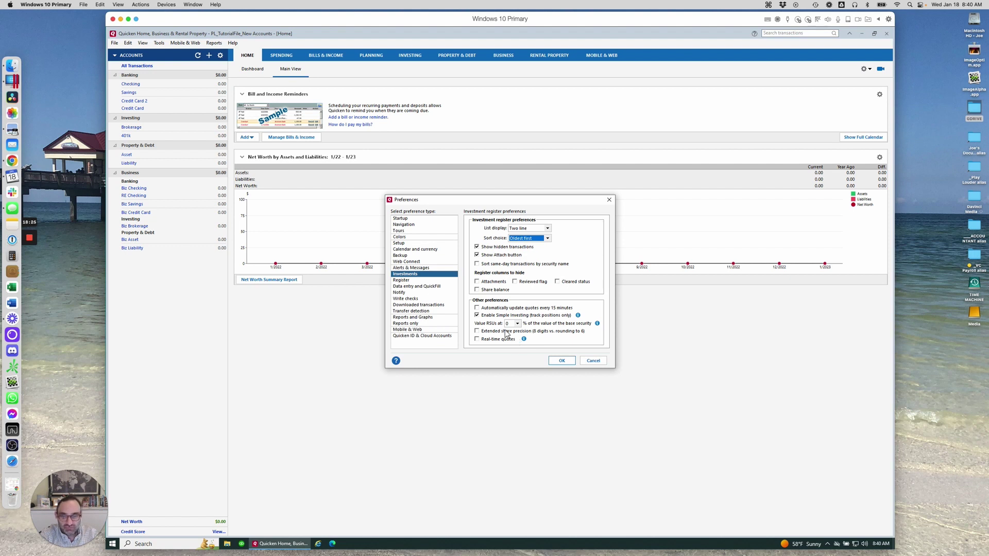
left_click(425, 287)
left_click(422, 281)
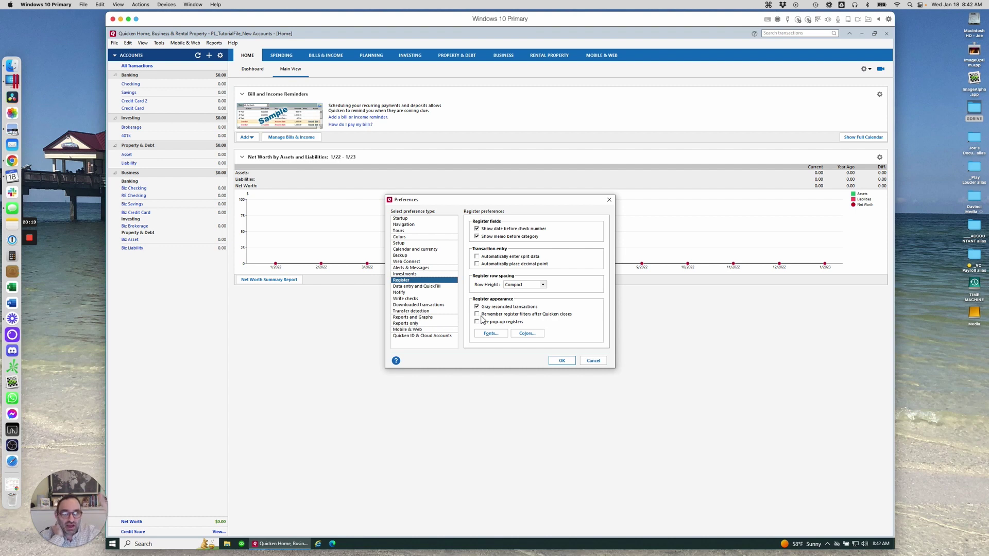
left_click(418, 286)
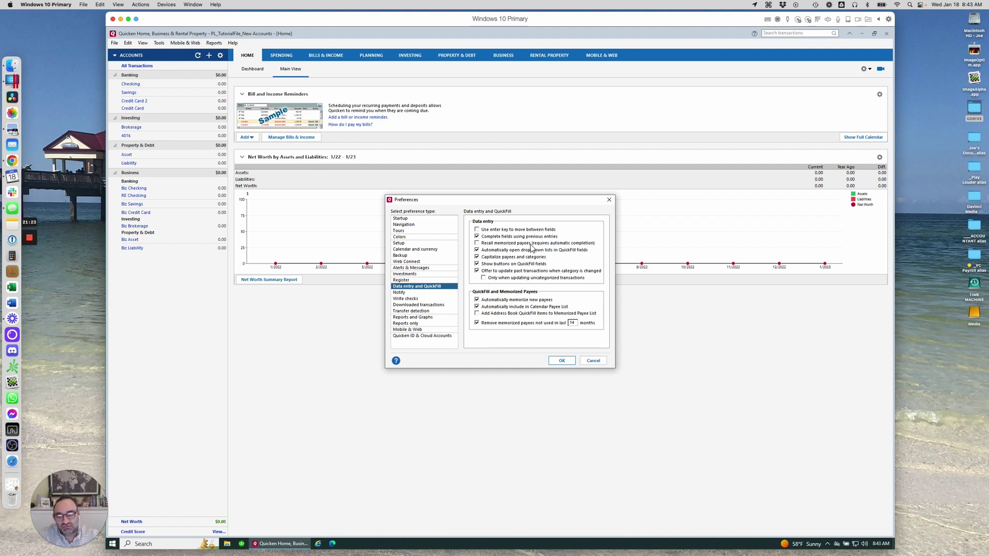
- Try turning off the completion of fields using previous entries and turn it back on
left_click(477, 237)
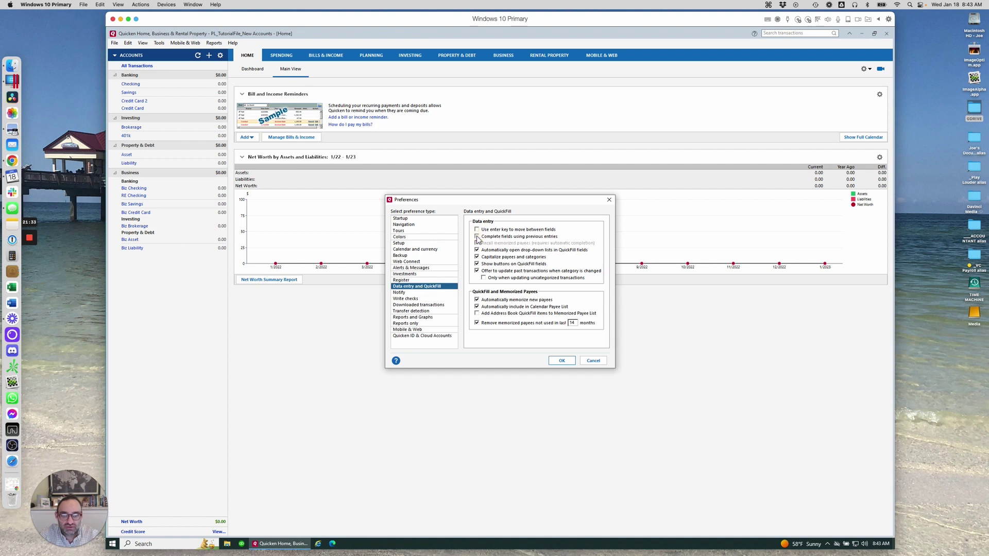
left_click(477, 237)
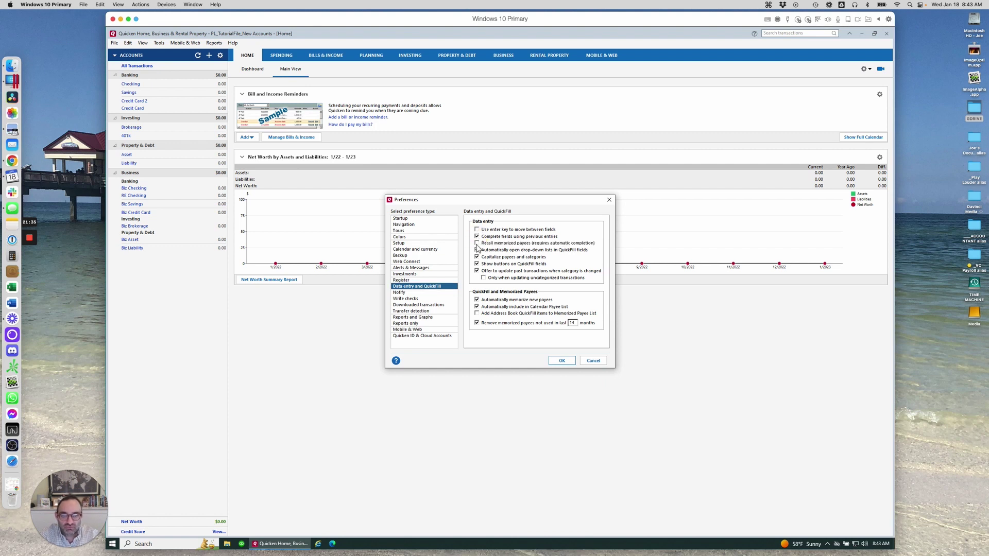
left_click(477, 237)
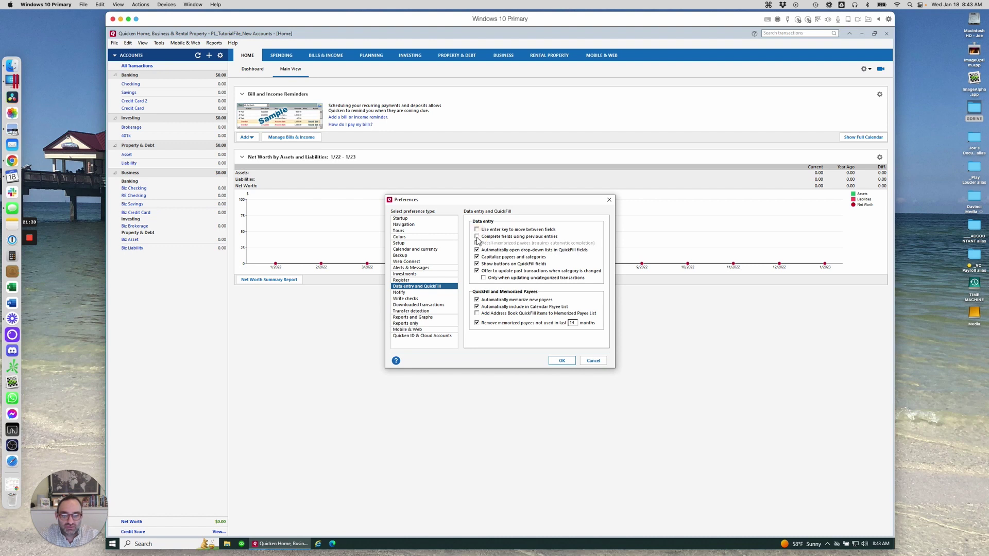
left_click(477, 237)
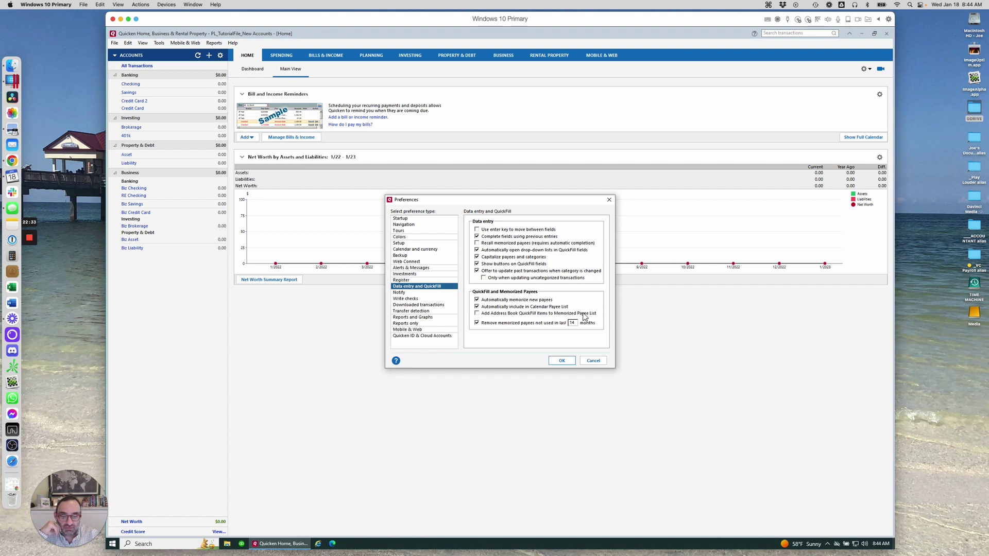
- Set memorized payees to be removed when not used in the last 6 months
left_click(477, 322)
left_click_drag(577, 324, 548, 322)
type("6")
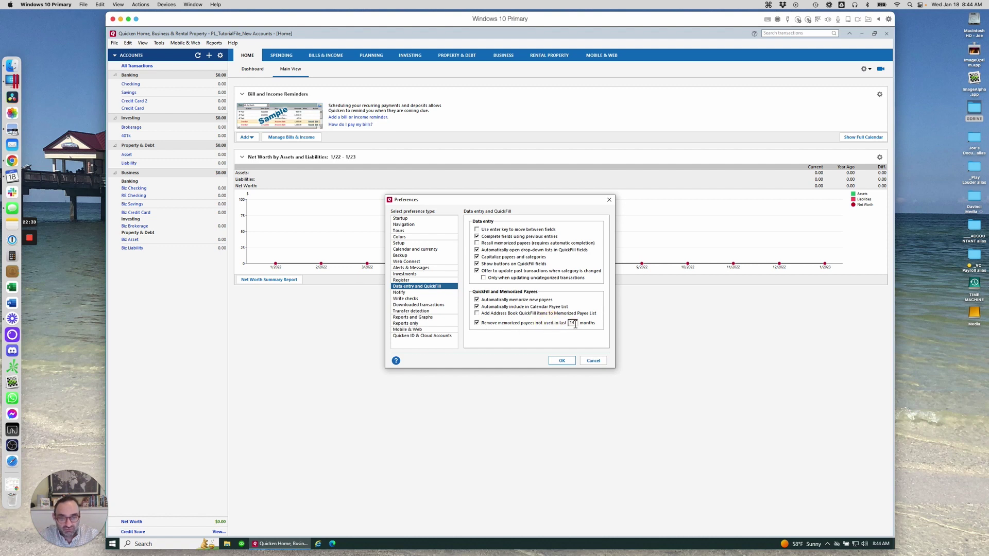
left_click(562, 322)
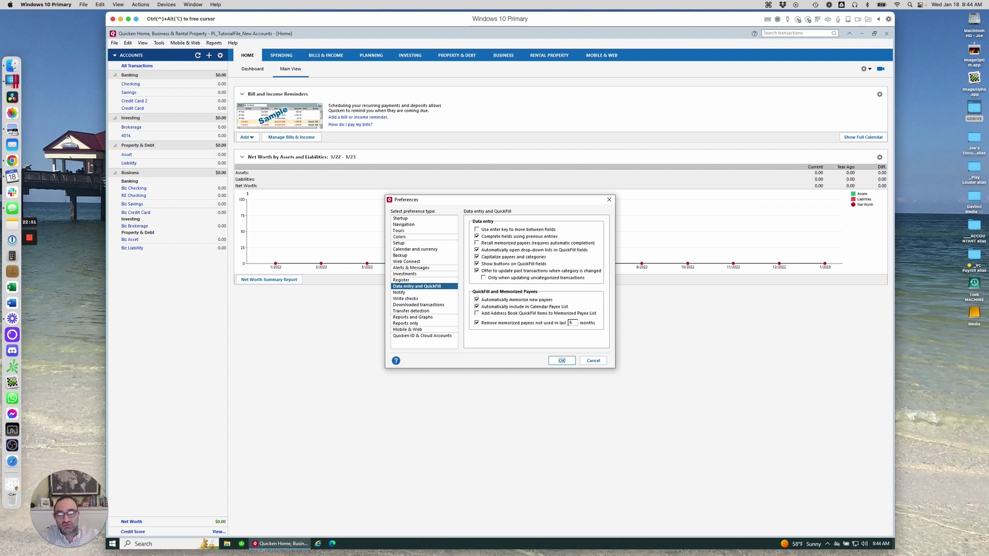
double_click(577, 325)
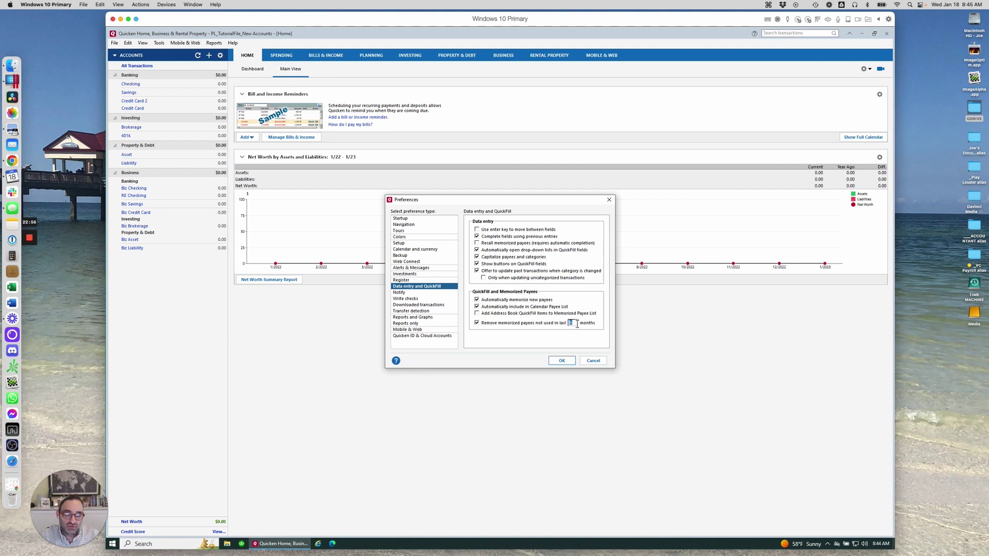
- Turn off the notification to run a reconcile report after reconcile, and view the Write checks preferences
left_click(430, 293)
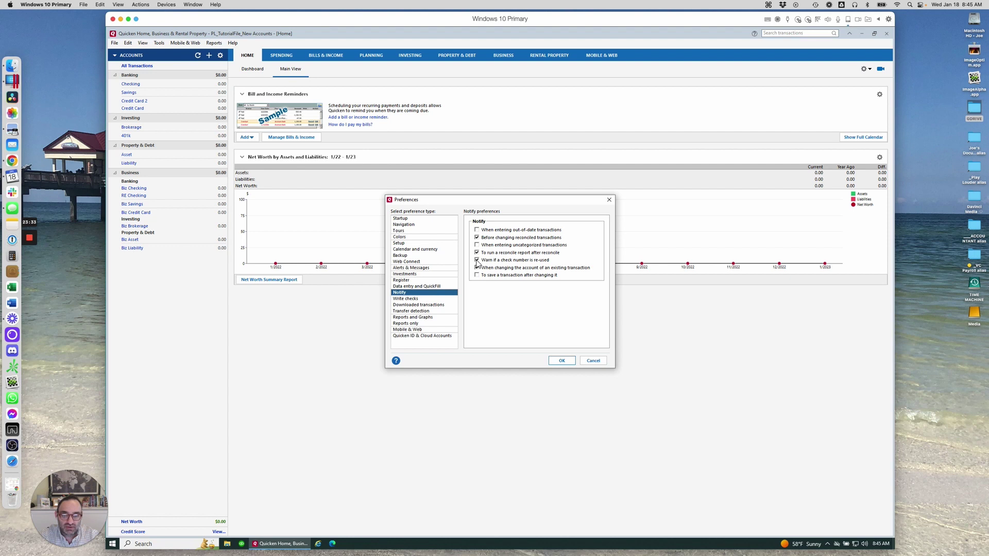
left_click(477, 253)
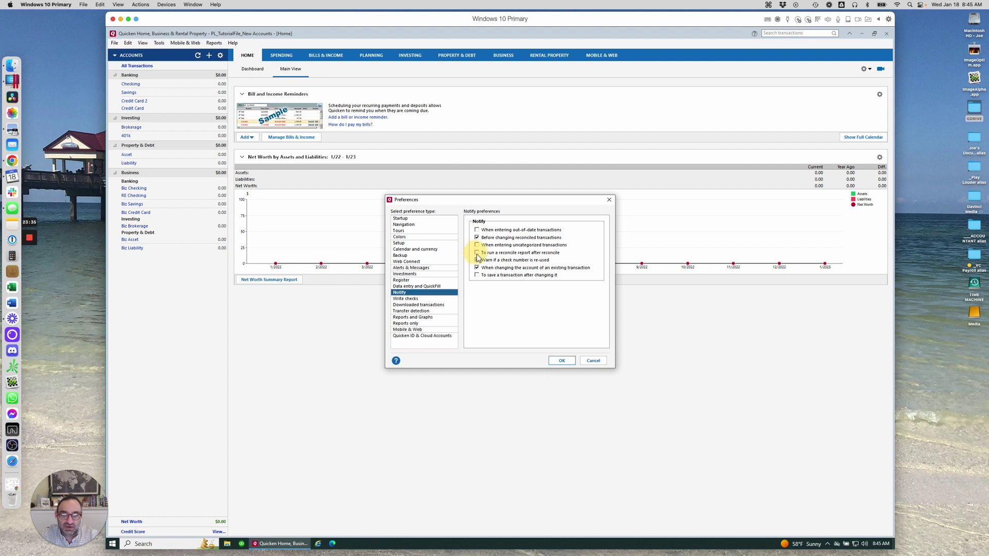
left_click(477, 260)
left_click(477, 267)
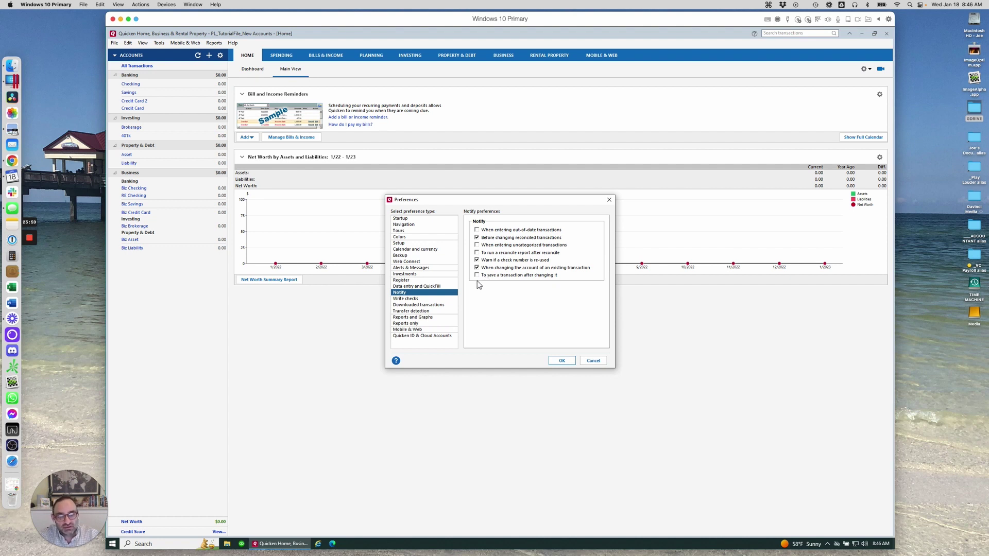
left_click(436, 299)
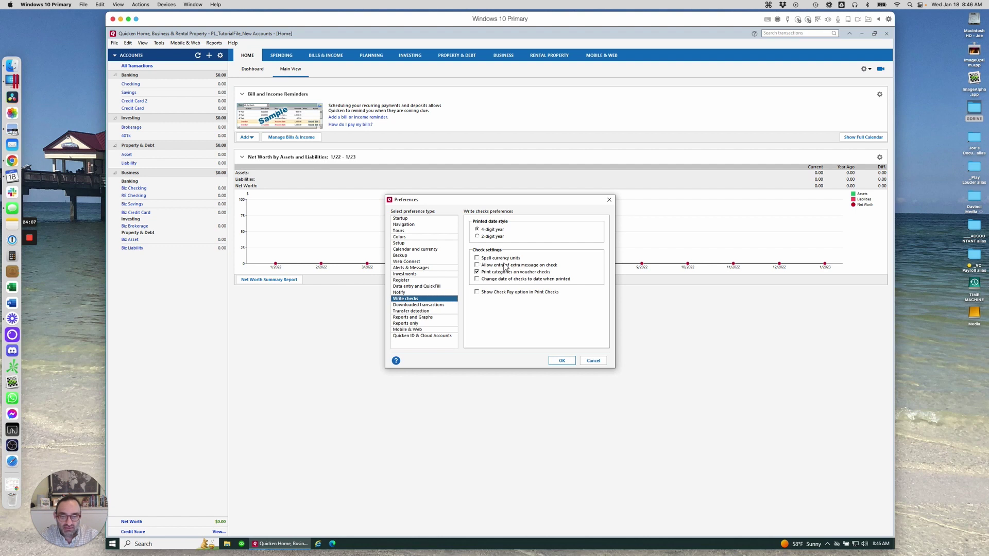
- In the Downloaded transactions preferences, check the account portfolio comparison settings and turn off automatically applying Quicken's suggested name to payee
left_click(441, 306)
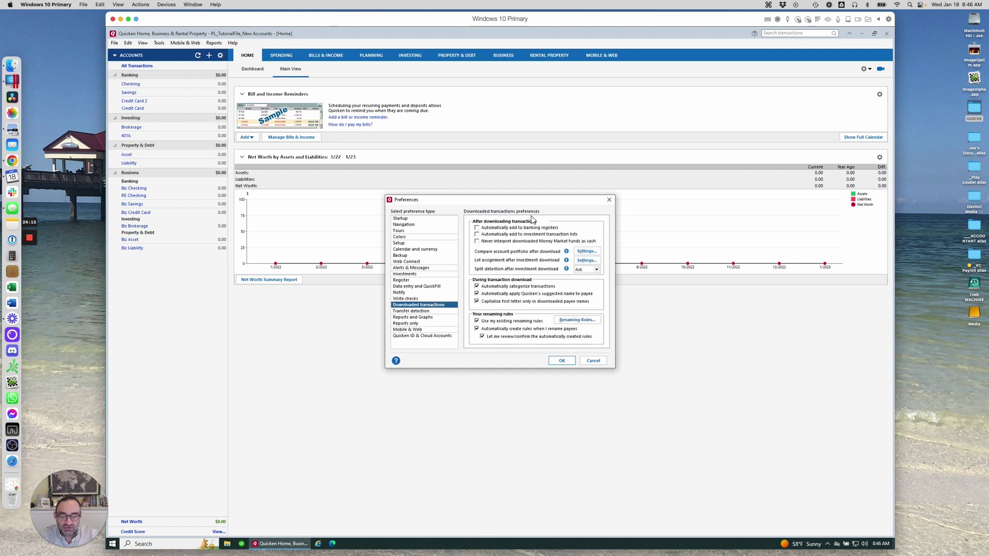
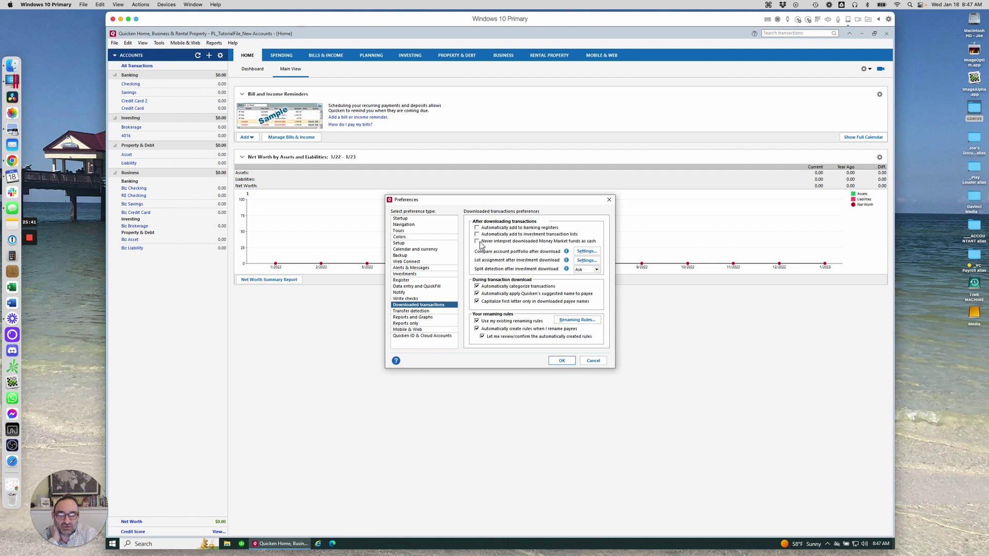
left_click(477, 241)
left_click(477, 241)
left_click(593, 253)
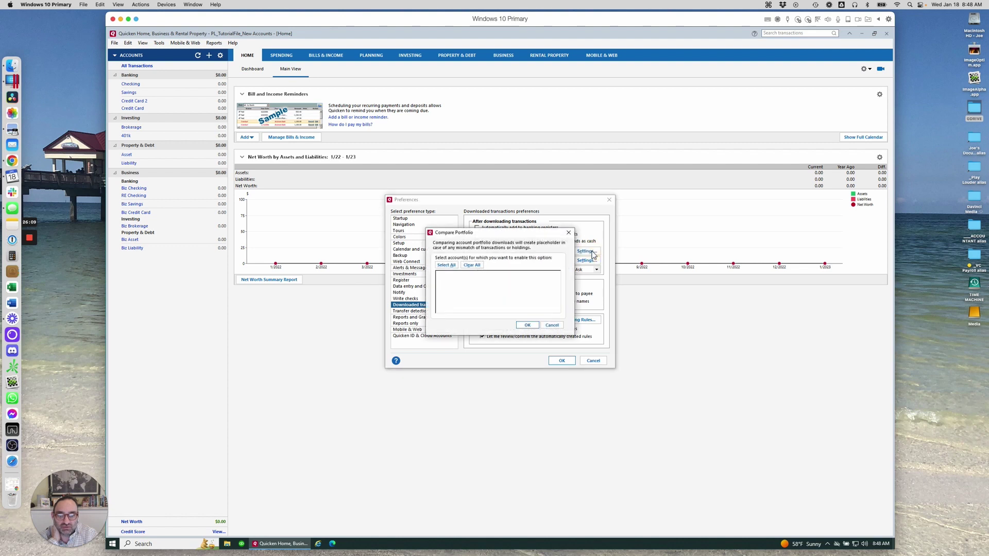
left_click(567, 234)
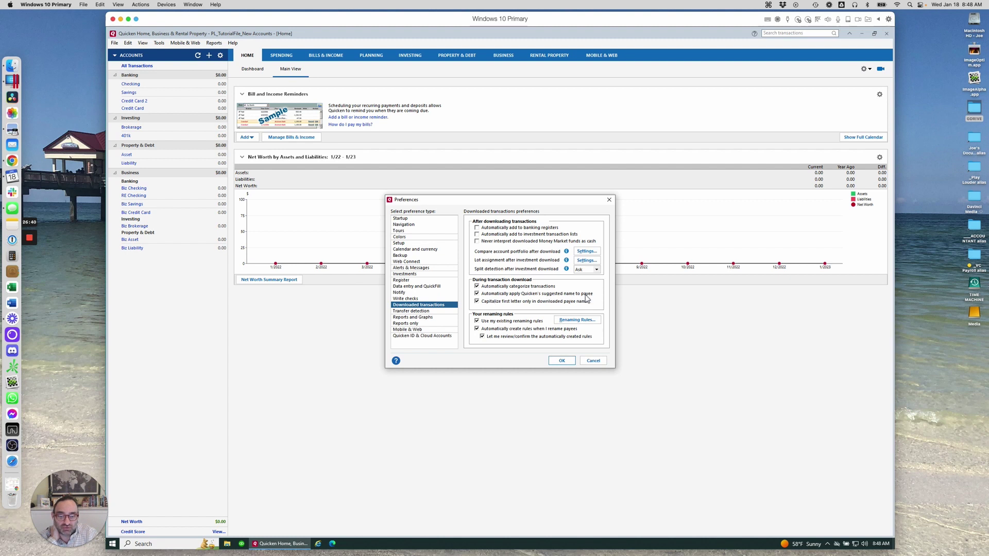
left_click(477, 294)
- Set transfer detection to confirm possible transfers before entering in register, and review the cash-basis option in the Reports and Graphs preferences
left_click(427, 312)
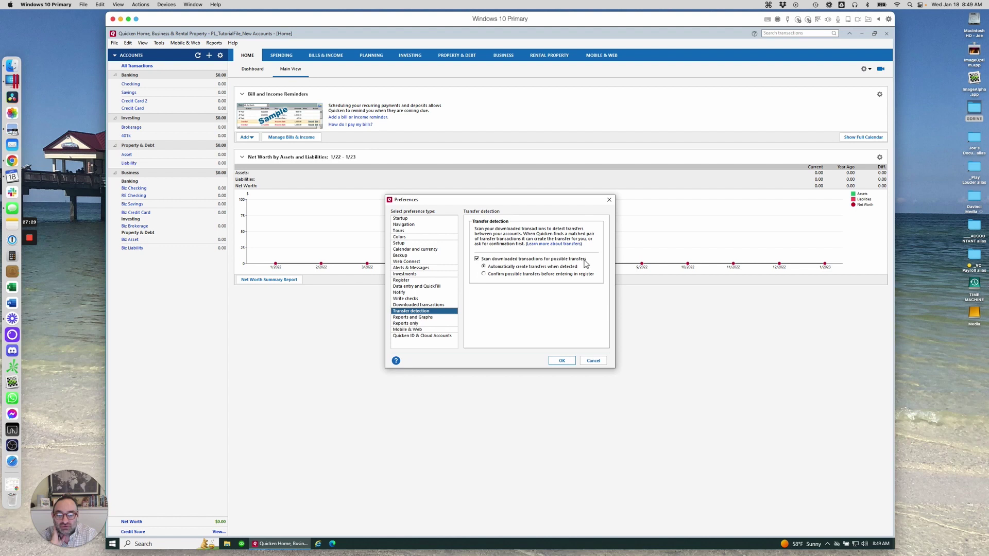
left_click(484, 275)
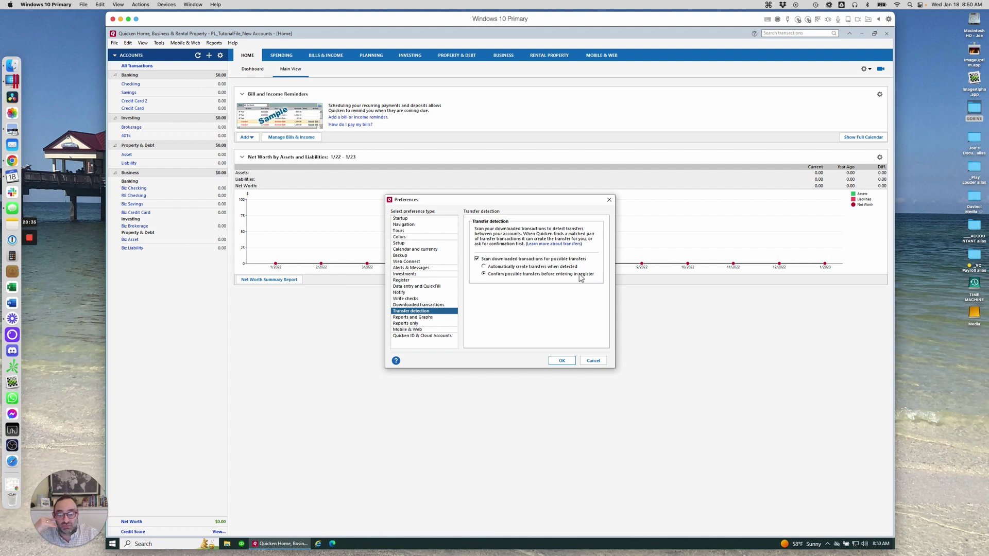
left_click(414, 318)
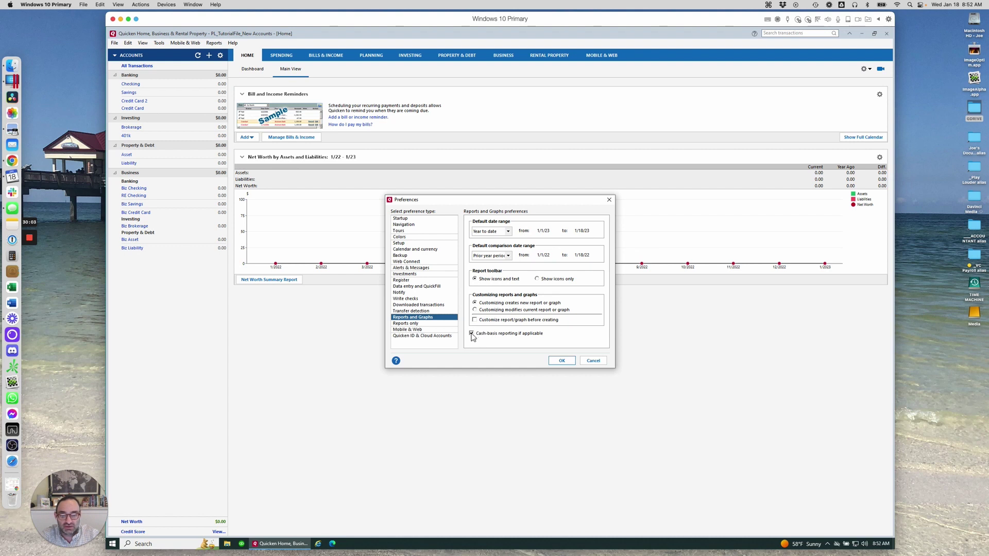
left_click(472, 333)
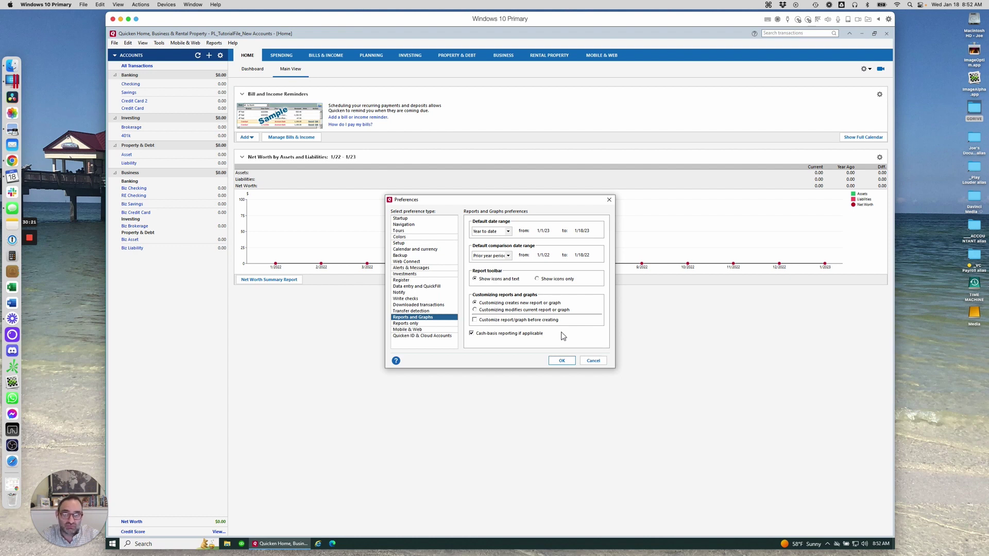
- In the Reports only preferences, turn off applying color to expenses and turn on the reminder to save reports
left_click(431, 324)
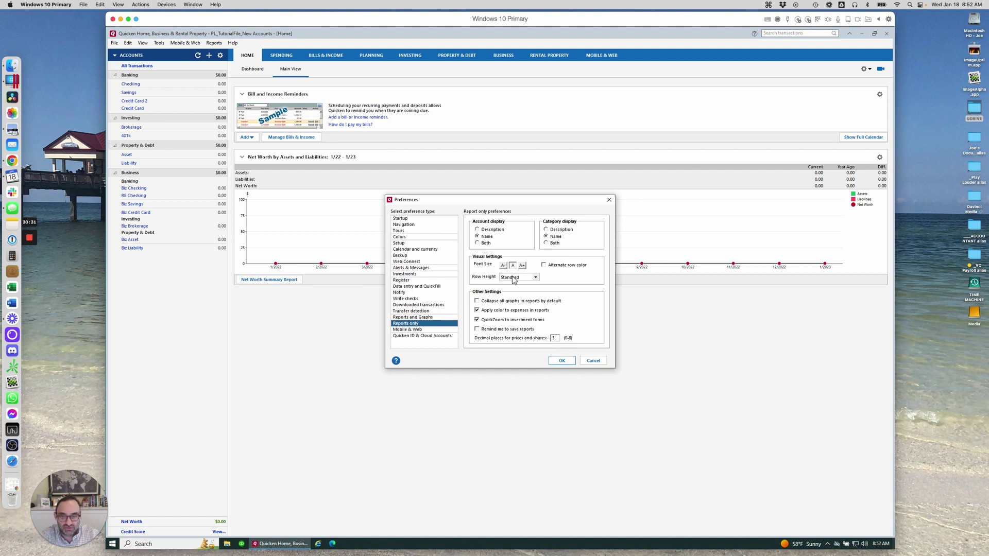
left_click(478, 311)
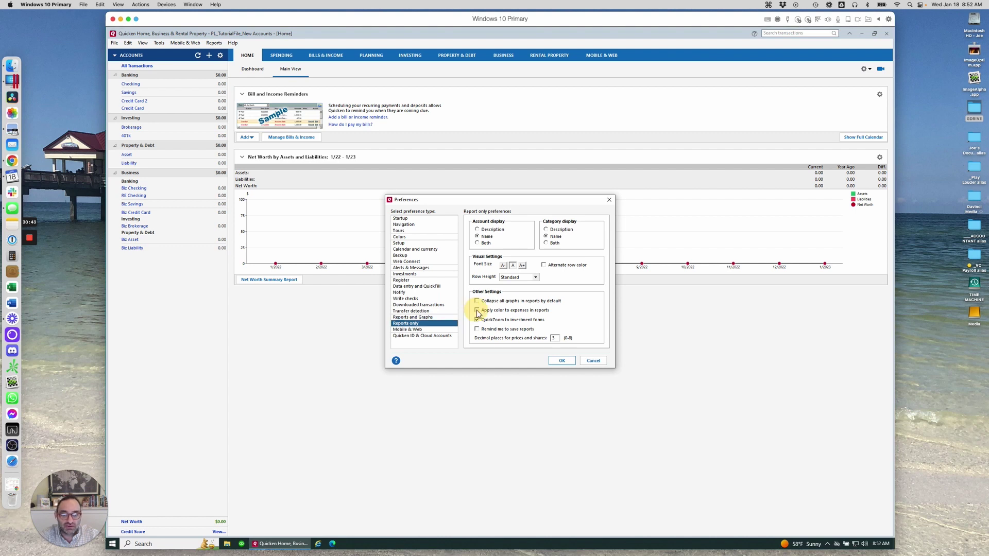
double_click(555, 338)
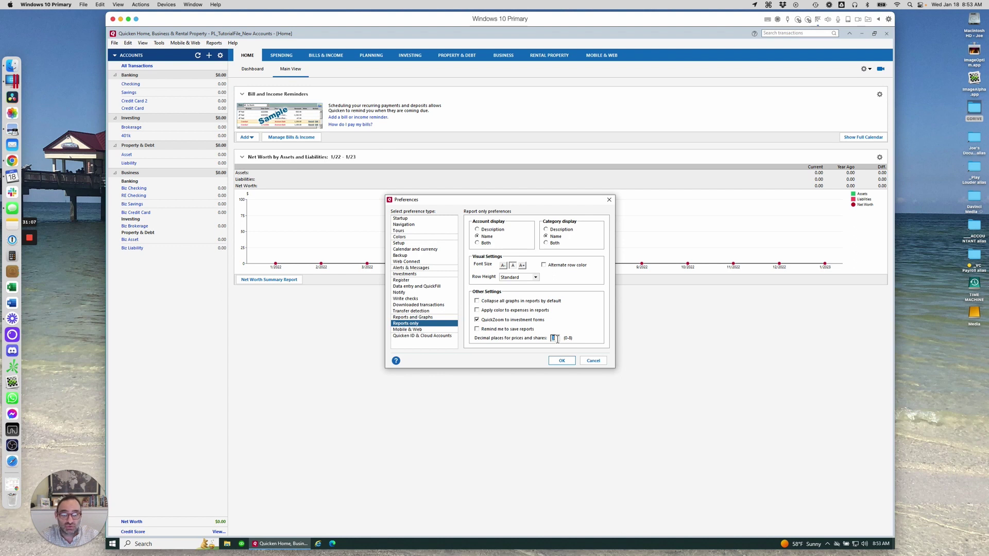
left_click(477, 329)
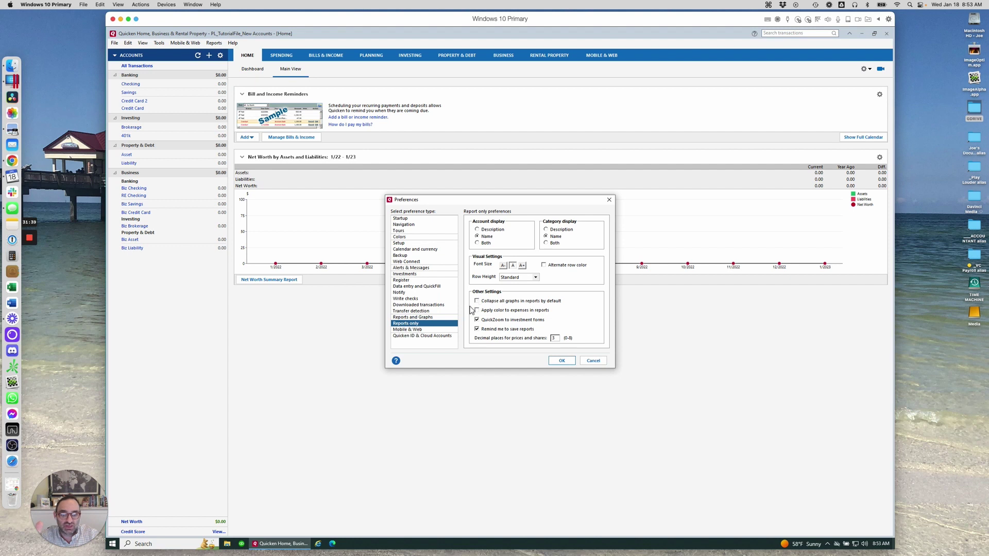
- View the Mobile & Web sync preference and the profile under Quicken ID & Cloud Accounts
left_click(436, 330)
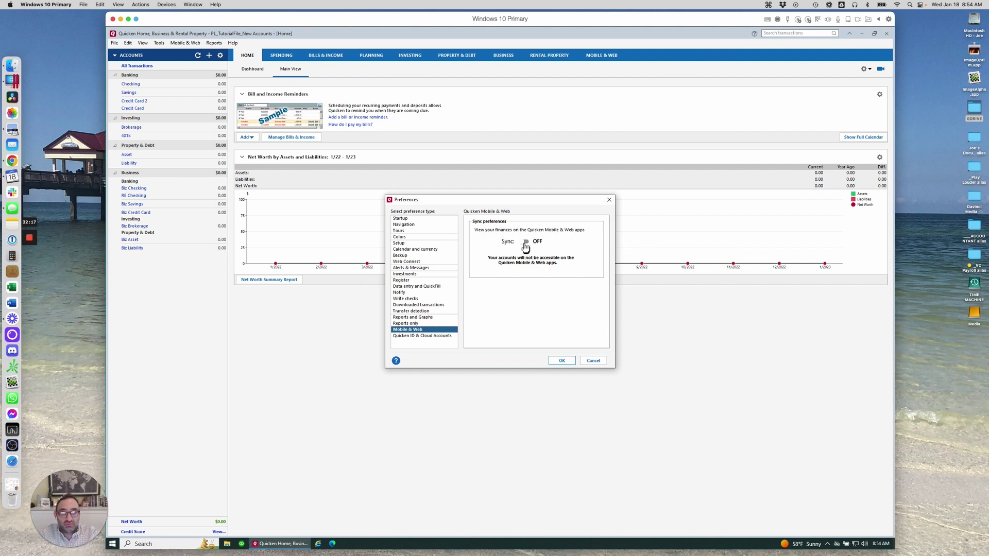
left_click(436, 336)
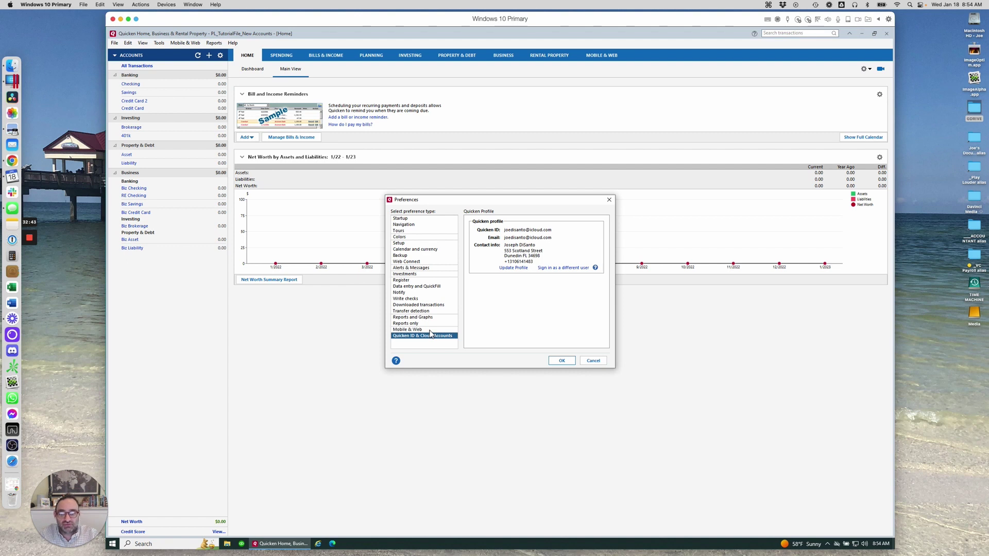
left_click(427, 330)
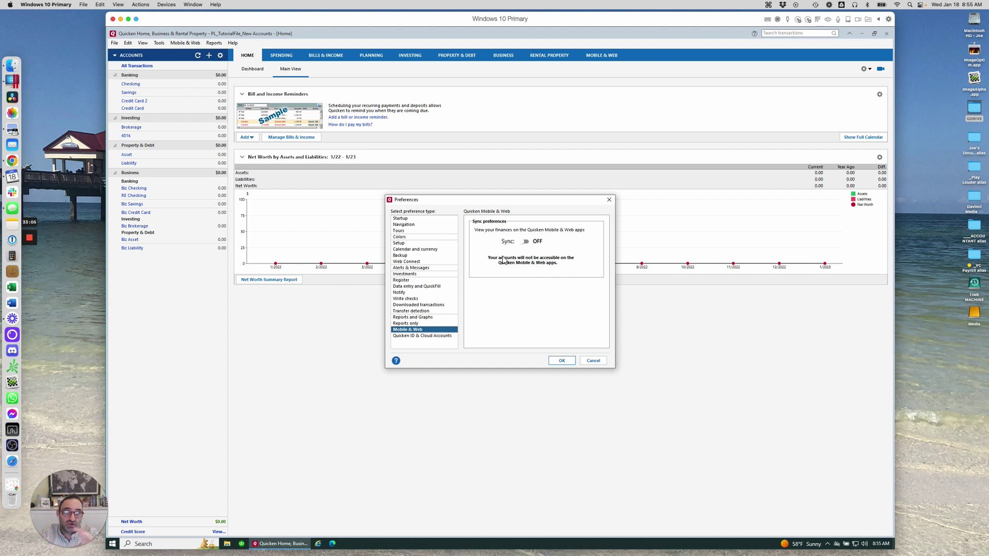
left_click(447, 336)
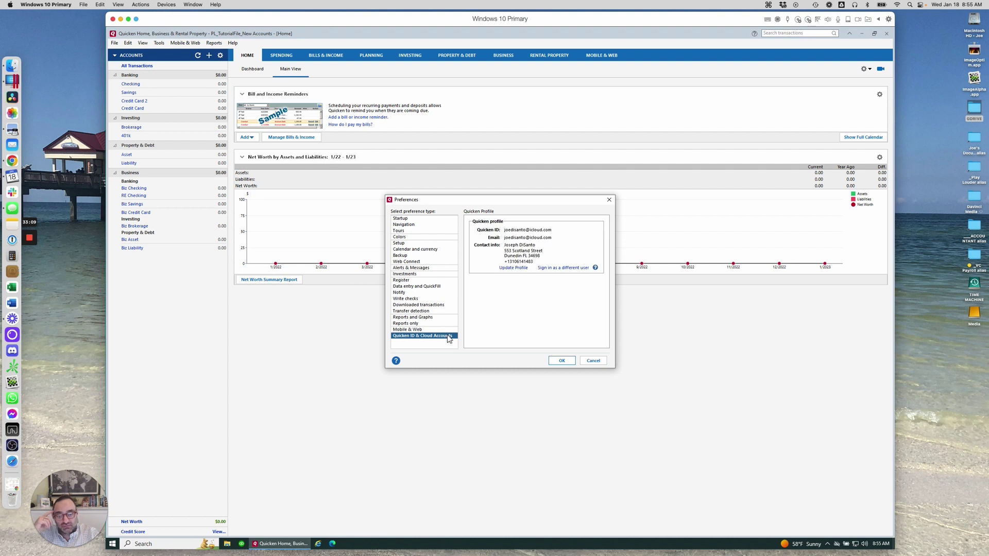